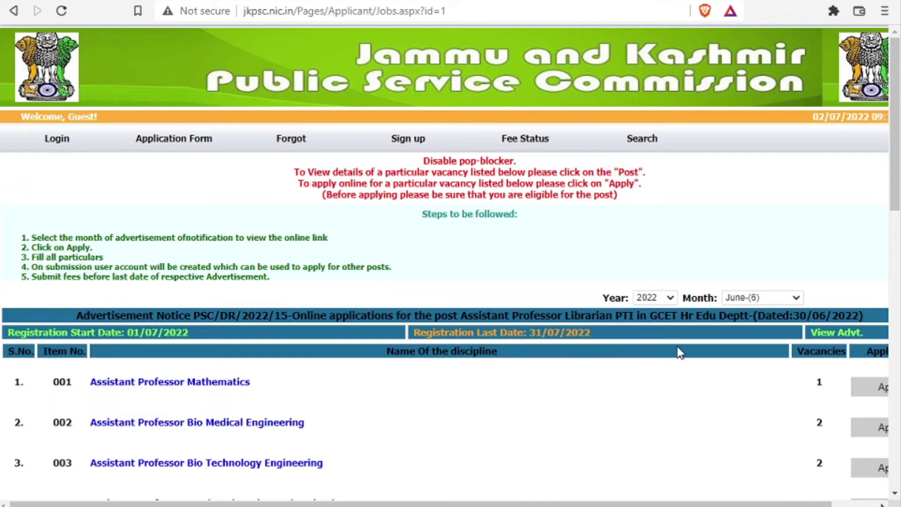
Switch to the 30-06-2022 JKPSC notification PDF for Assistant Professor, Librarian and PTI posts
mouse_move(897, 141)
left_mouse_down()
mouse_move(897, 193)
mouse_move(896, 126)
left_mouse_up()
left_click(644, 0)
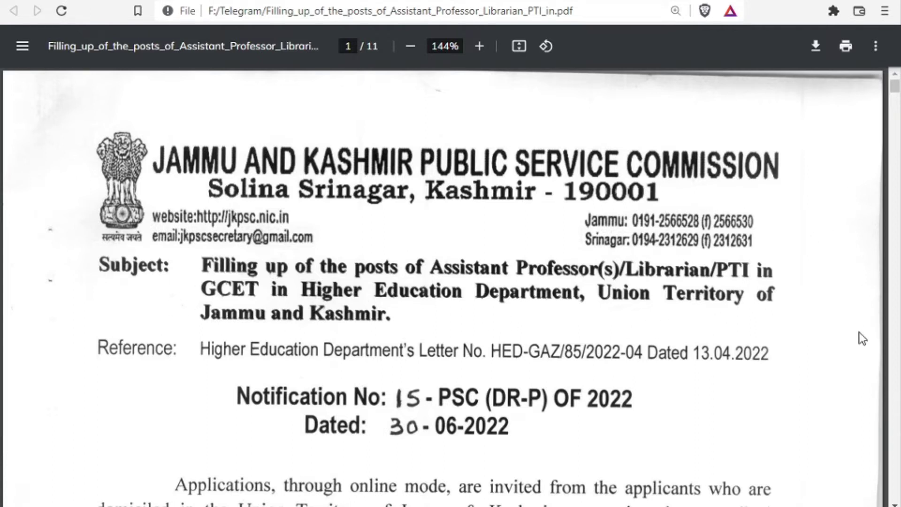
Read page 1's important dates and page 2's category-wise posts table, down to Total Posts 46
scroll(450, 286, "down", 8)
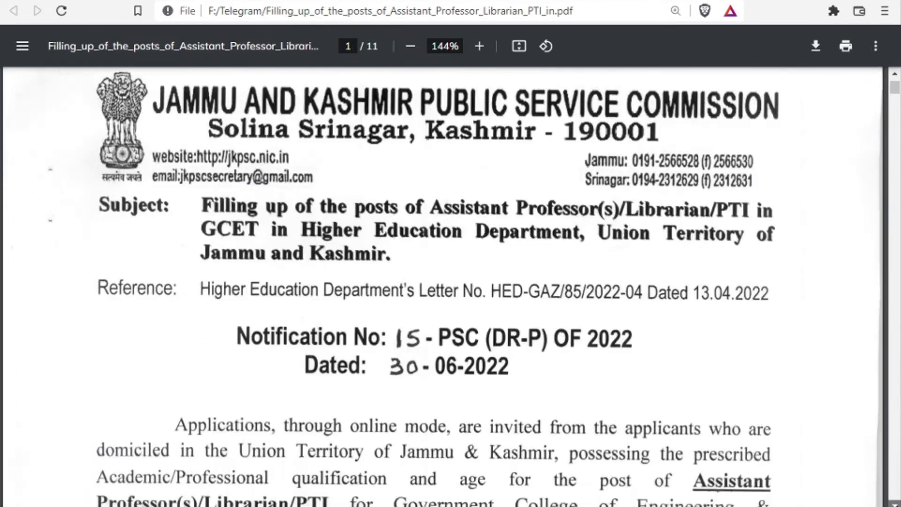
scroll(451, 287, "down", 5)
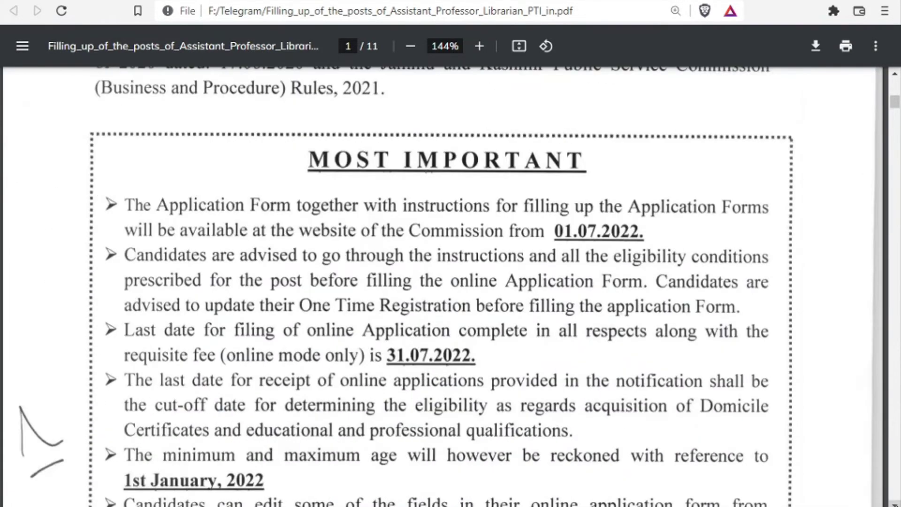
scroll(451, 286, "down", 6)
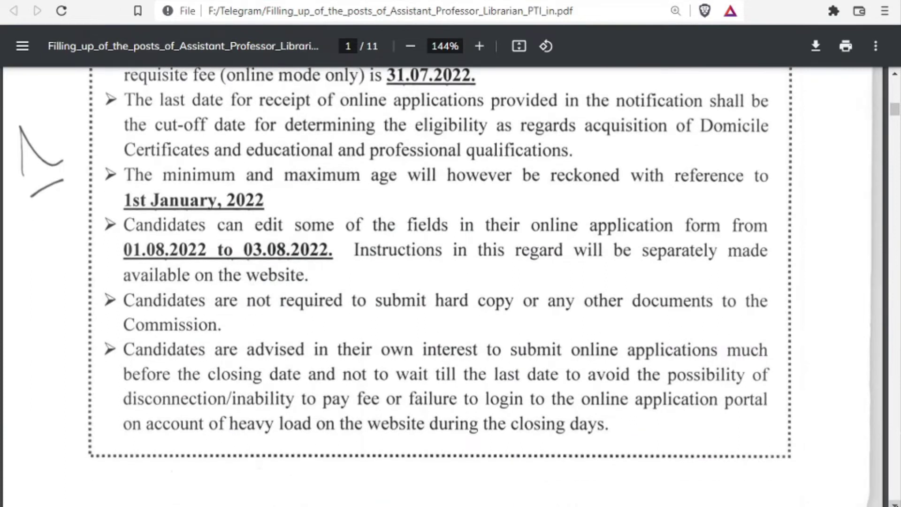
scroll(450, 286, "down", 15)
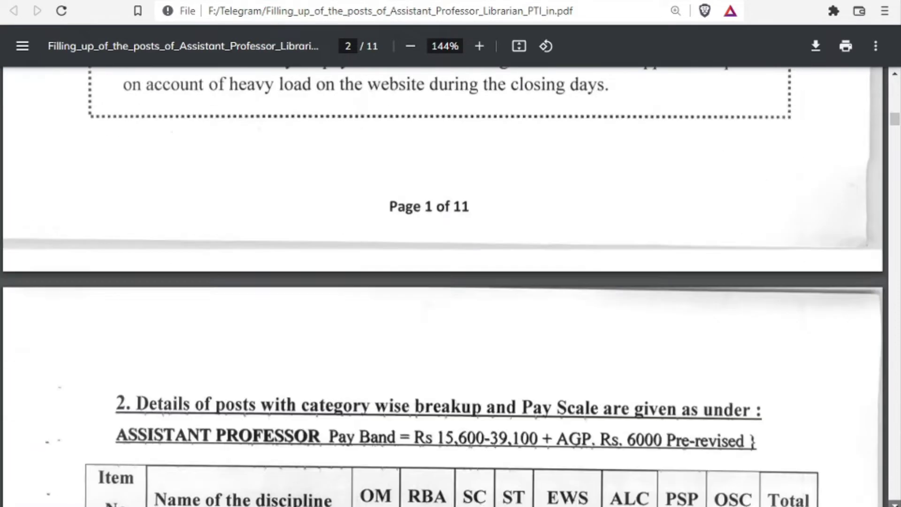
scroll(337, 178, "down", 2)
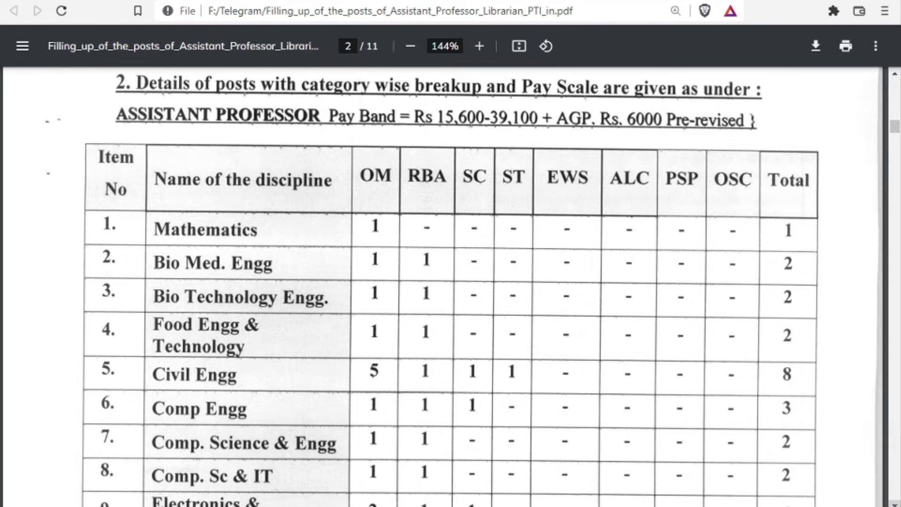
scroll(704, 195, "down", 5)
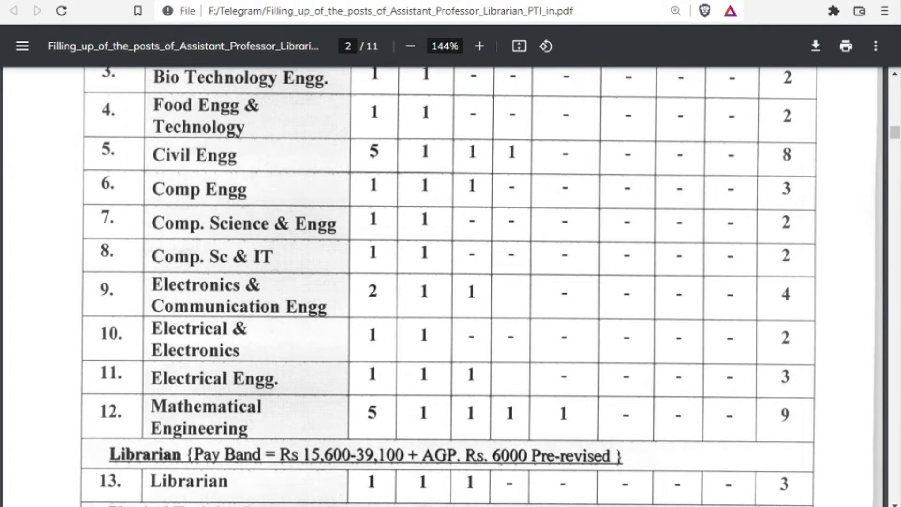
scroll(448, 286, "down", 5)
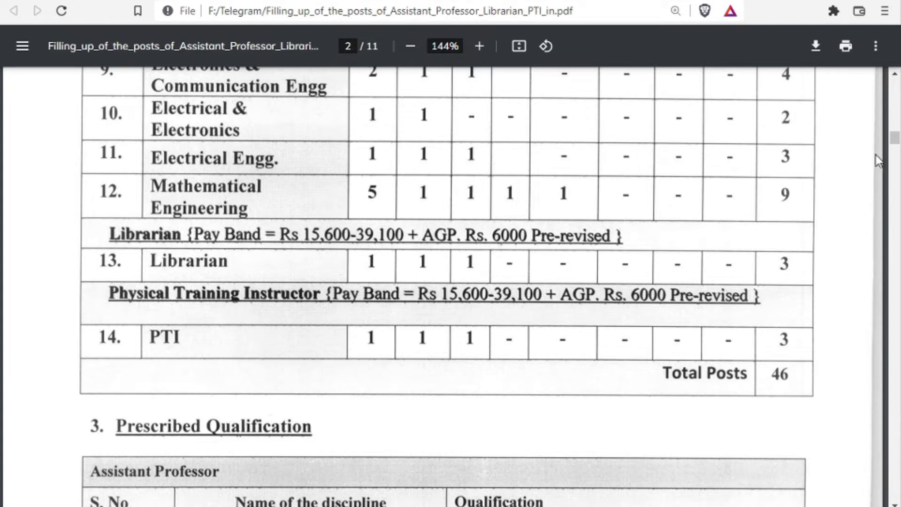
left_click(895, 74)
Recheck the posts table, then read the Mathematics qualification of at least 55% in Master's
scroll(895, 79, "up", 5)
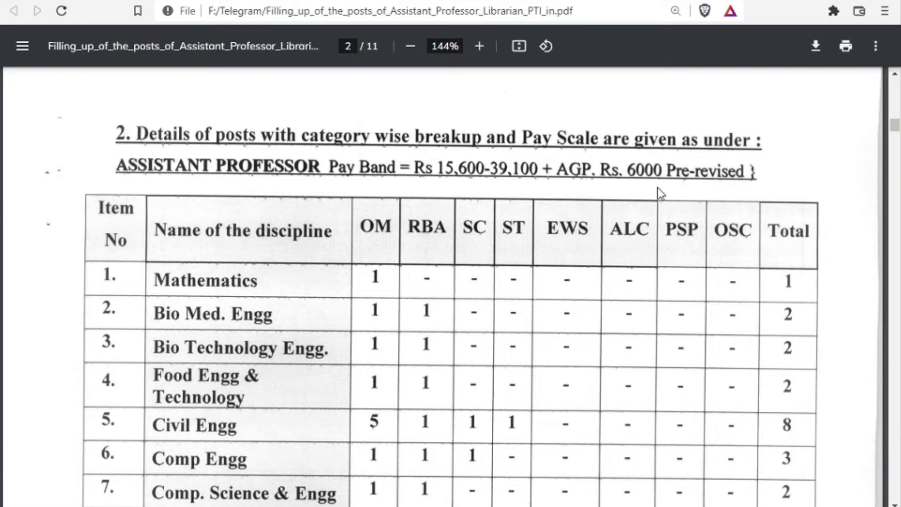
scroll(450, 286, "down", 10)
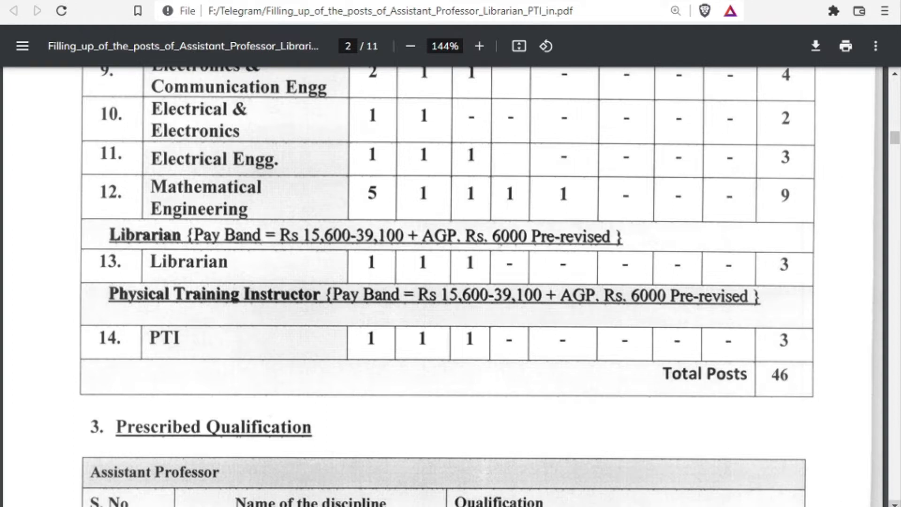
scroll(8, 496, "down", 1)
scroll(895, 139, "down", 1)
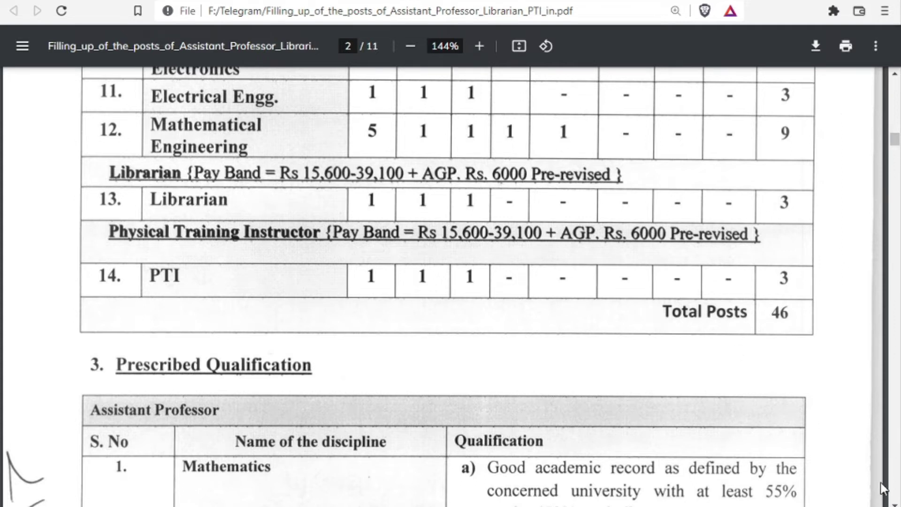
scroll(446, 287, "down", 4)
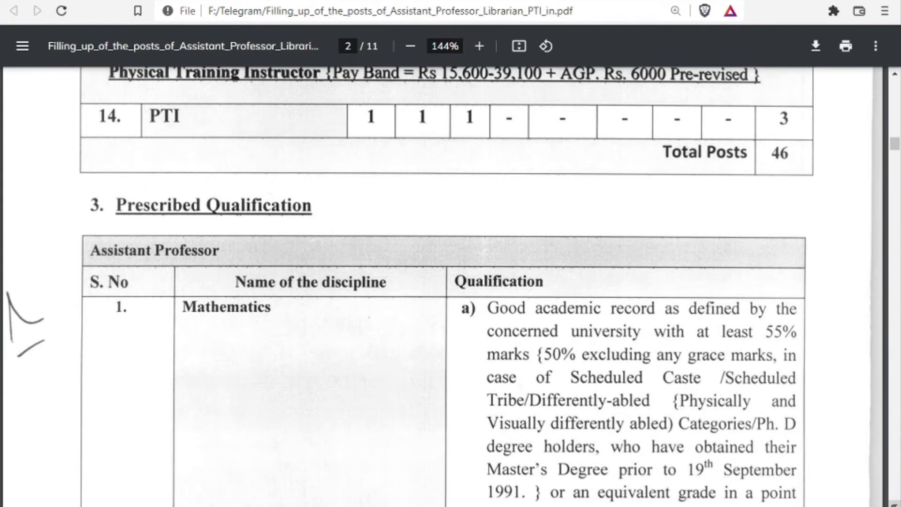
scroll(446, 286, "down", 5)
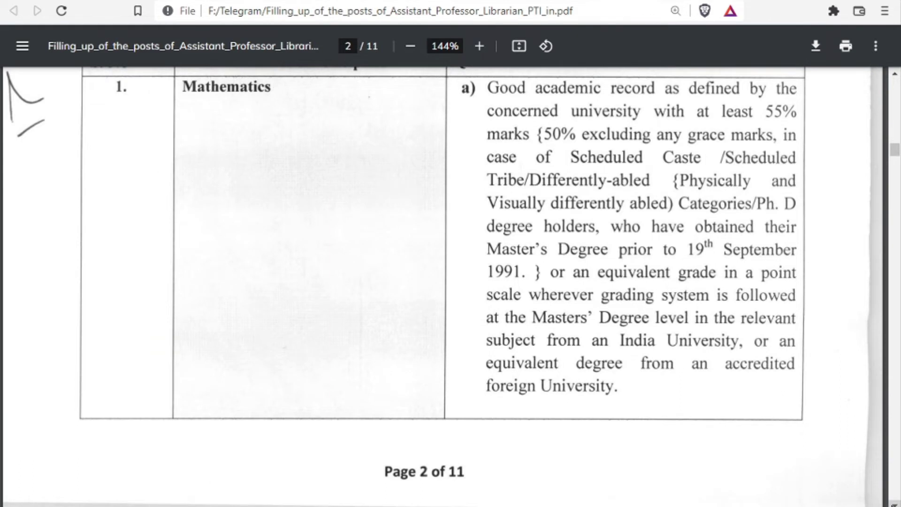
scroll(638, 437, "down", 9)
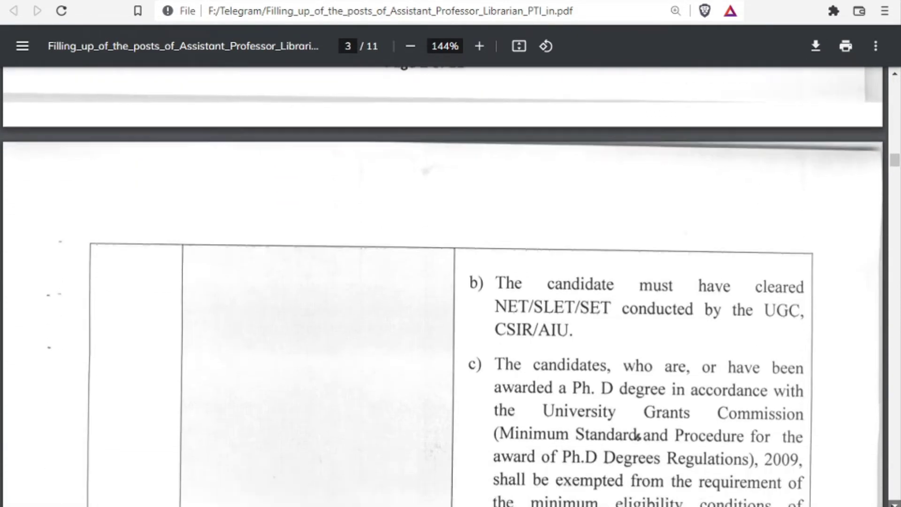
Read the engineering, Librarian and PTI qualifications down to page 5's Norms for Women table
scroll(445, 287, "down", 4)
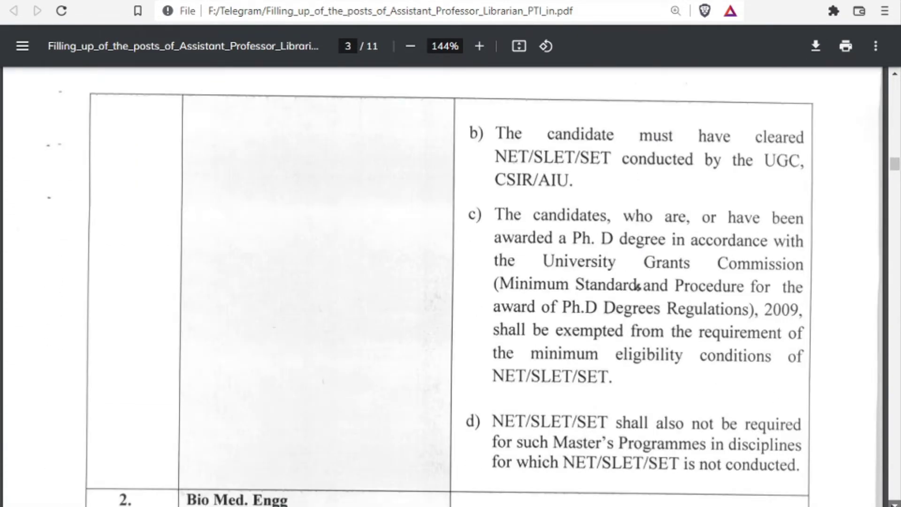
scroll(560, 303, "down", 9)
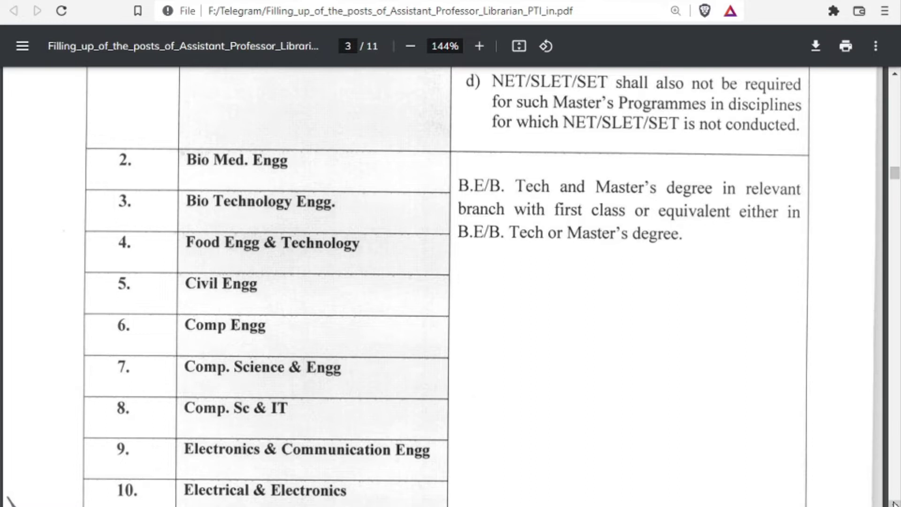
scroll(894, 503, "down", 7)
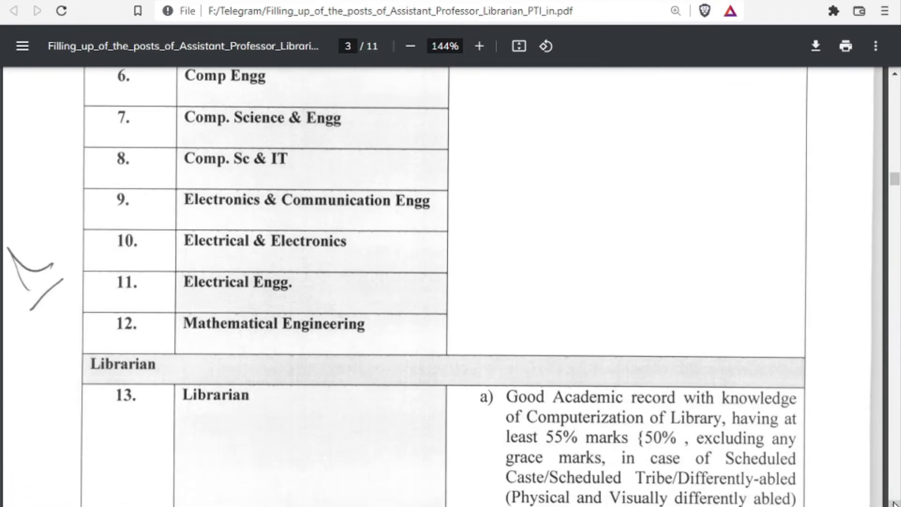
scroll(894, 503, "down", 6)
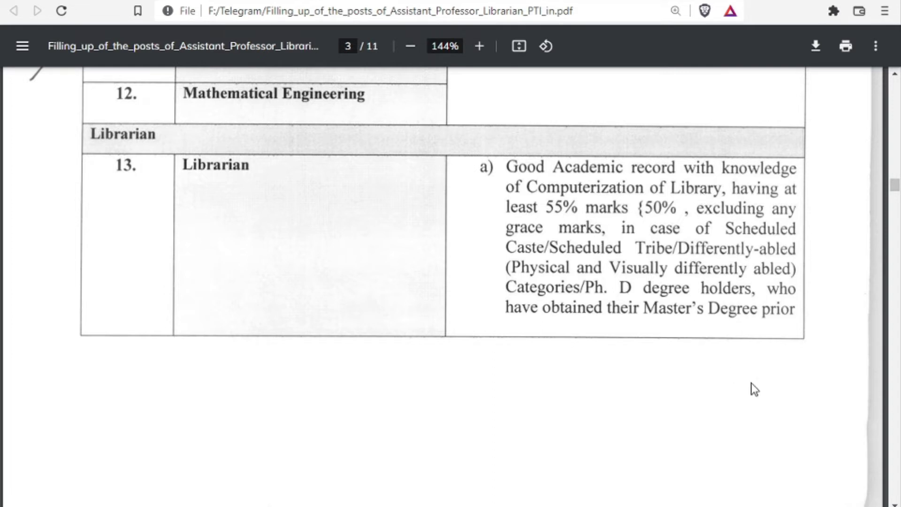
scroll(897, 484, "down", 10)
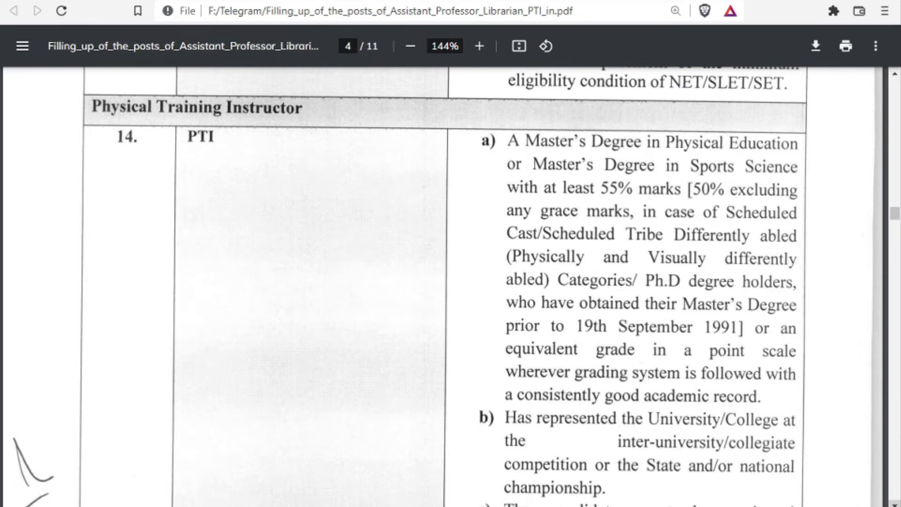
scroll(451, 287, "down", 3)
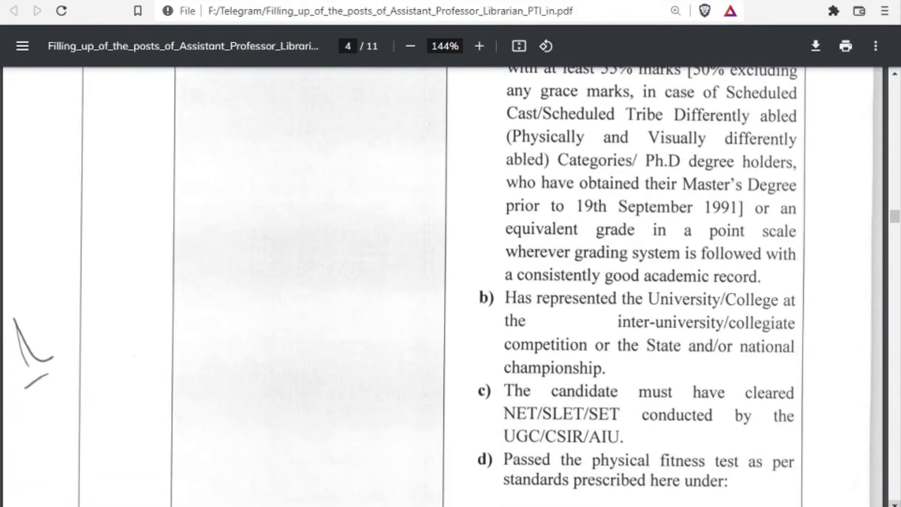
scroll(787, 382, "down", 2)
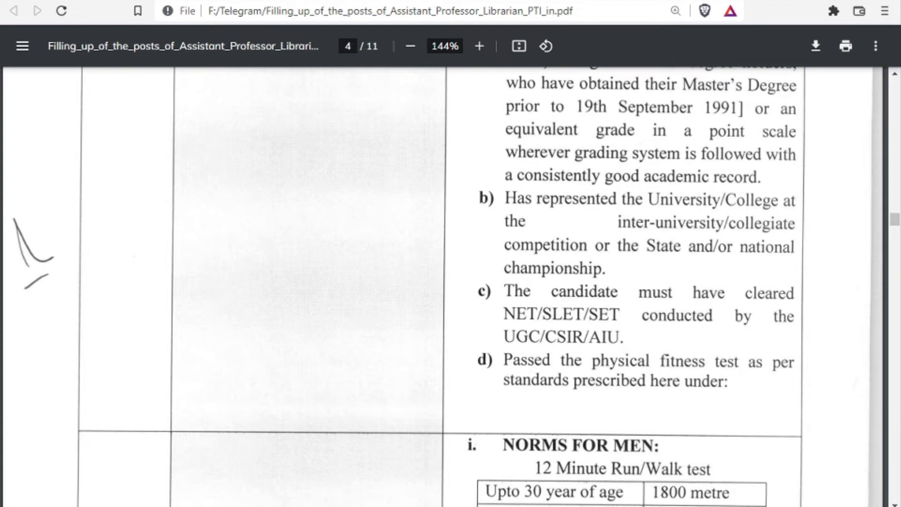
scroll(445, 139, "down", 5)
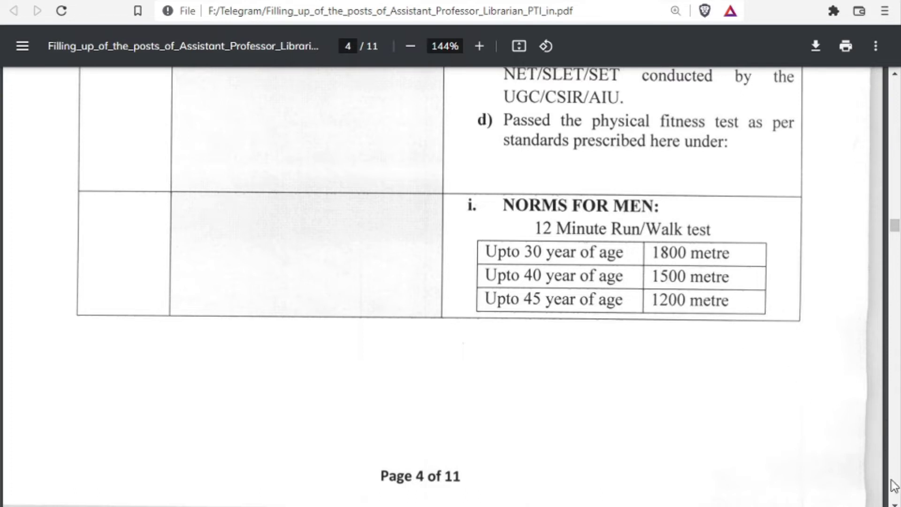
scroll(894, 502, "down", 6)
scroll(893, 501, "down", 7)
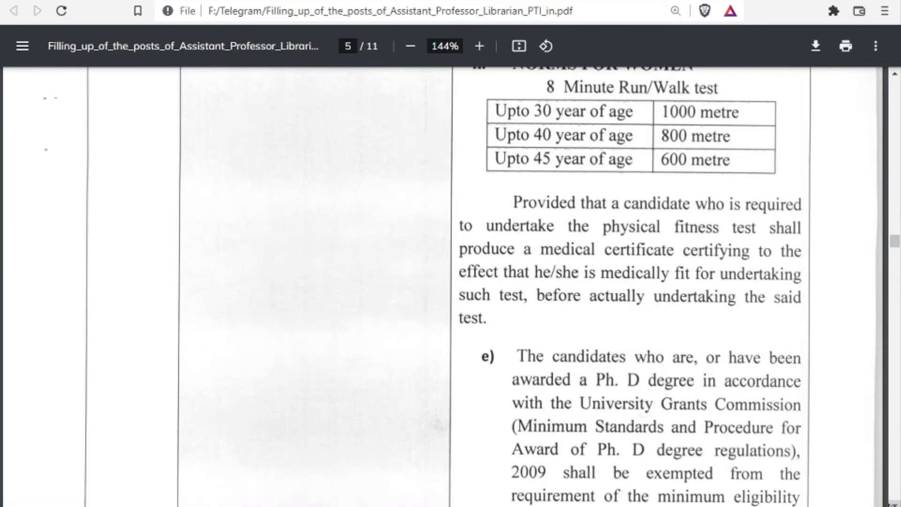
Review the age limits as on 1st January 2022, then reach page 6's Domicile section
left_click(893, 503)
scroll(451, 287, "down", 3)
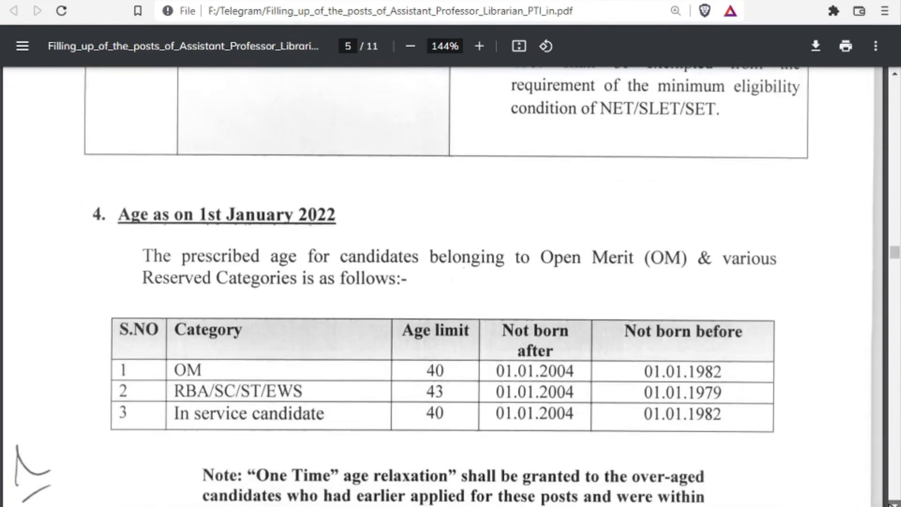
scroll(514, 450, "down", 1)
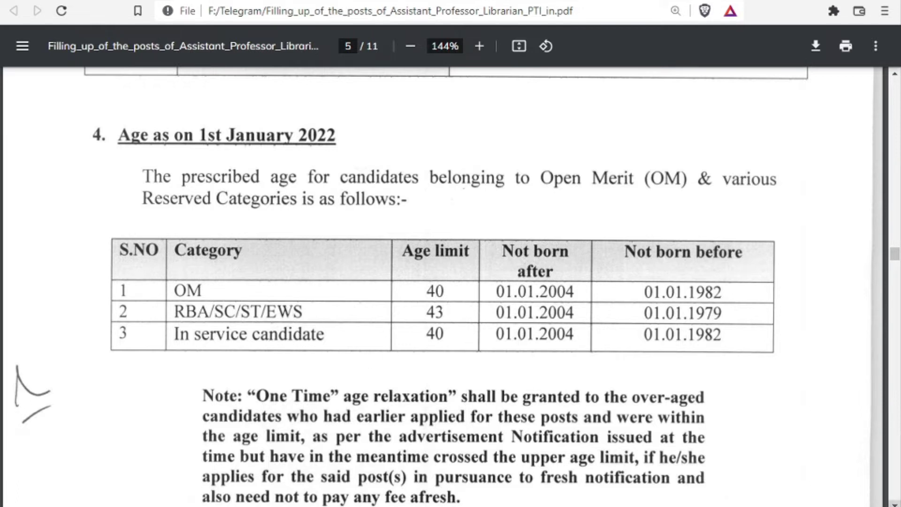
scroll(443, 286, "down", 10)
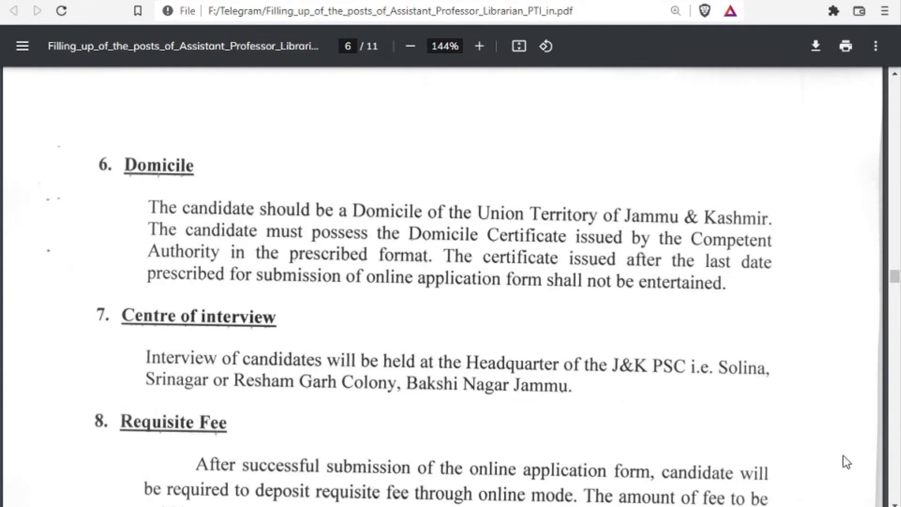
left_click(894, 504)
Read the fees, Rs.1000 General and Rs.500 Reserved, and section 9's mandatory upload documents
scroll(485, 286, "down", 4)
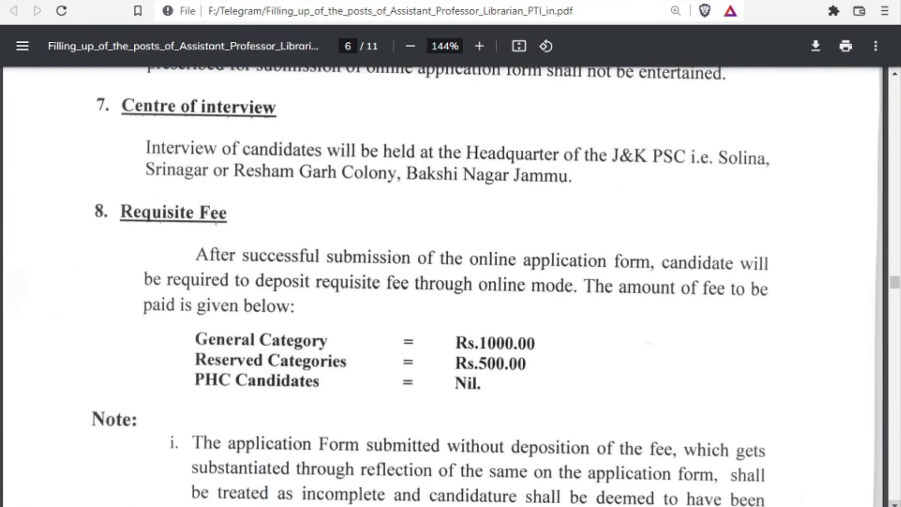
scroll(483, 171, "down", 3)
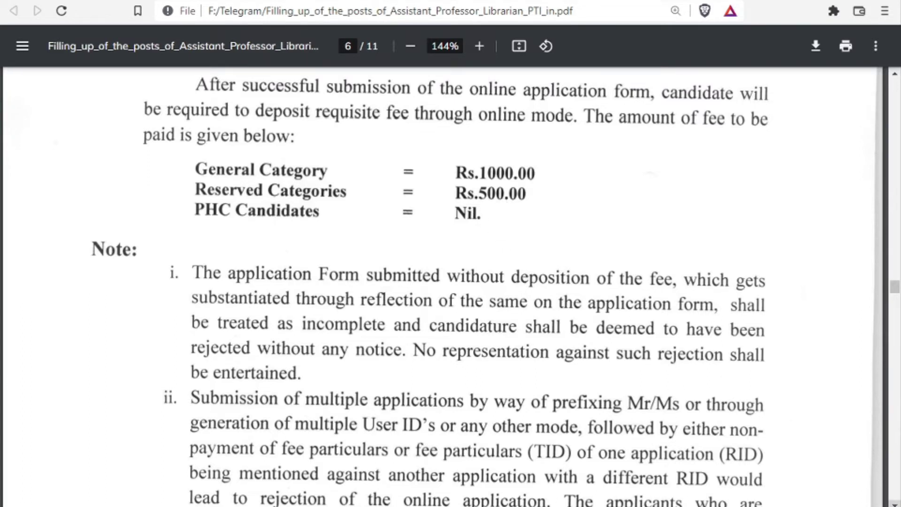
scroll(450, 286, "down", 10)
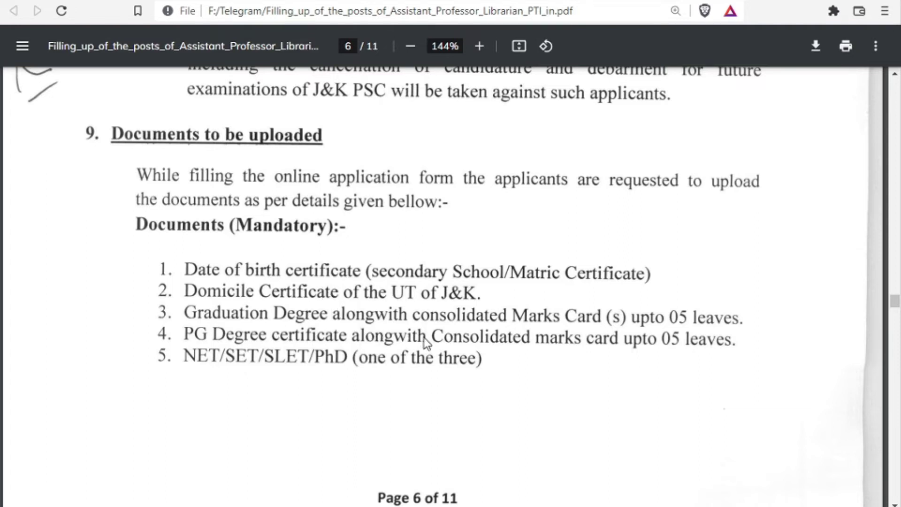
left_click(894, 504)
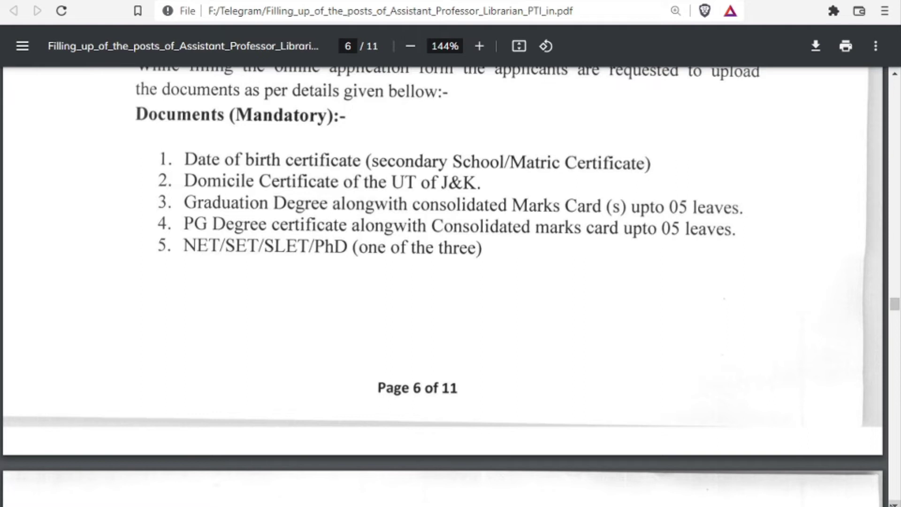
Read the required documents and online application instructions on pages 6–9 of the notification
scroll(451, 286, "down", 7)
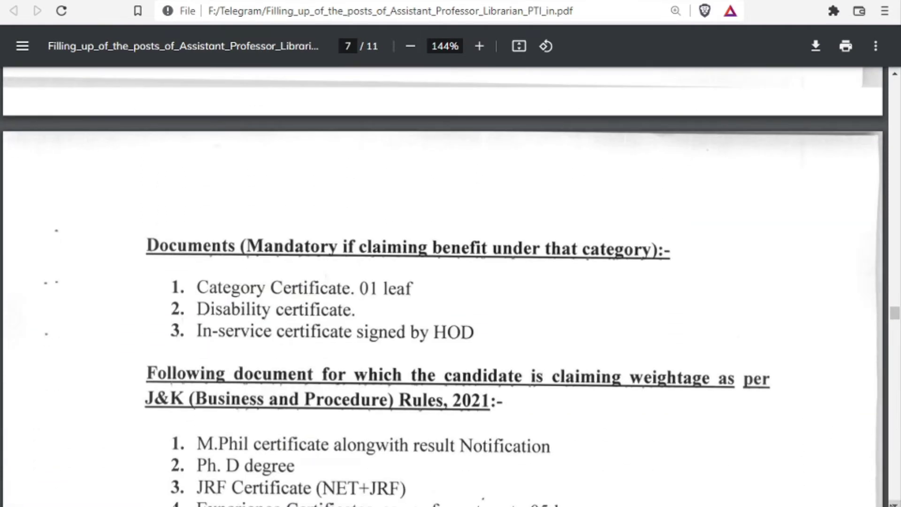
scroll(450, 286, "down", 2)
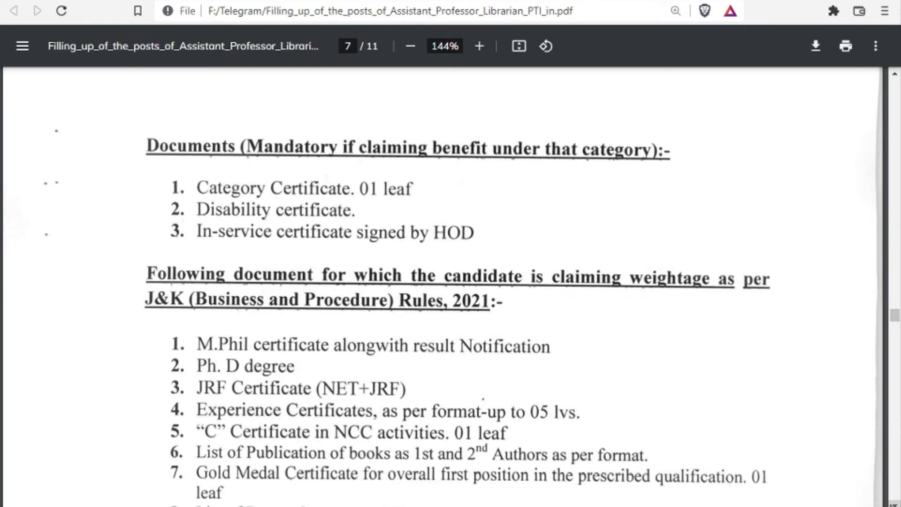
scroll(451, 286, "down", 1)
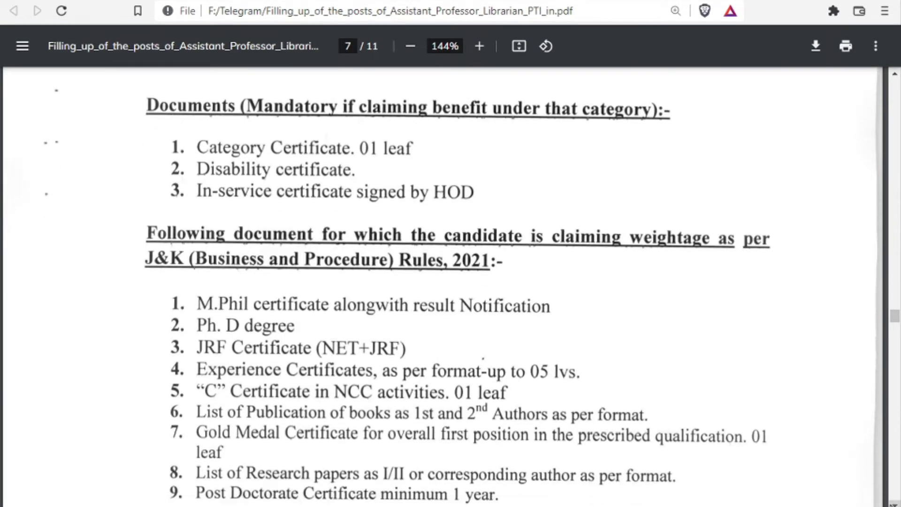
scroll(451, 286, "down", 1)
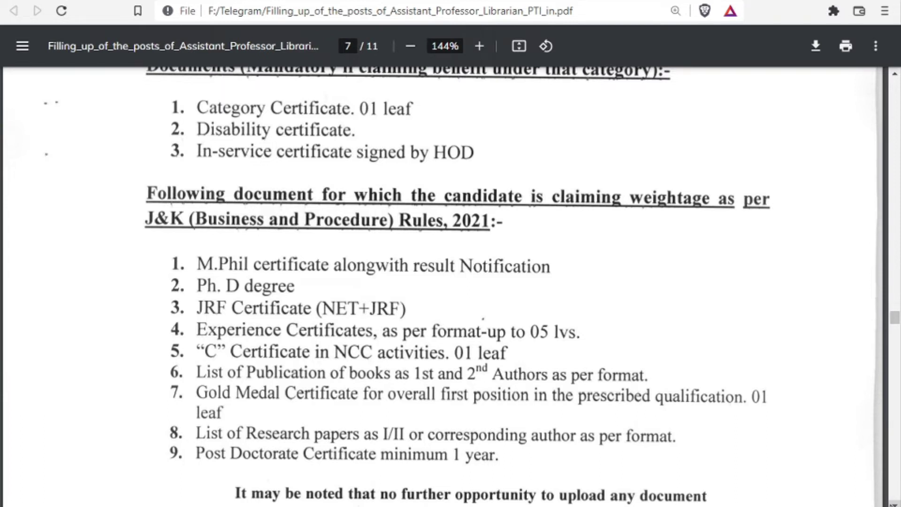
scroll(451, 286, "down", 20)
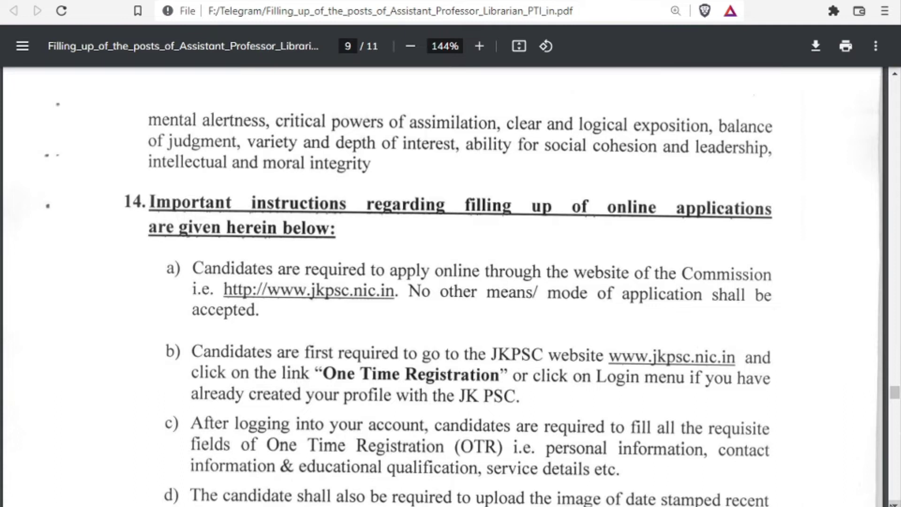
scroll(450, 286, "down", 4)
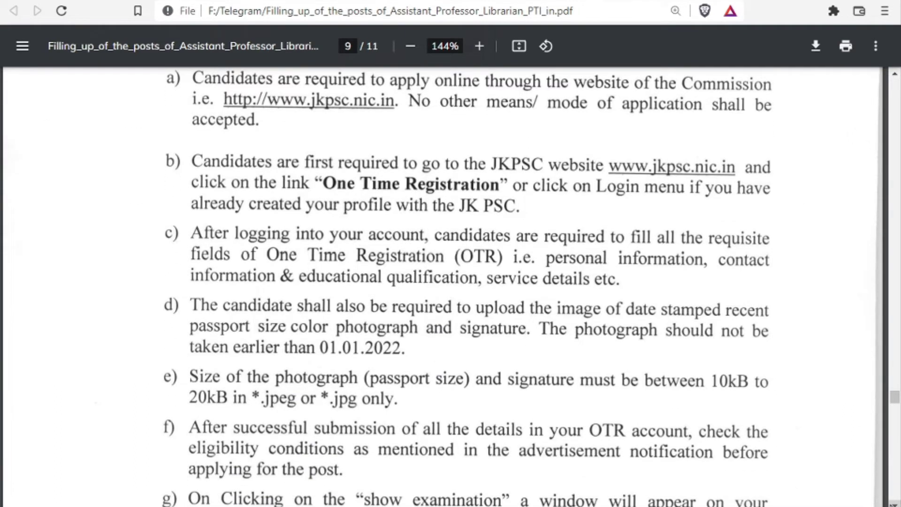
scroll(451, 286, "down", 9)
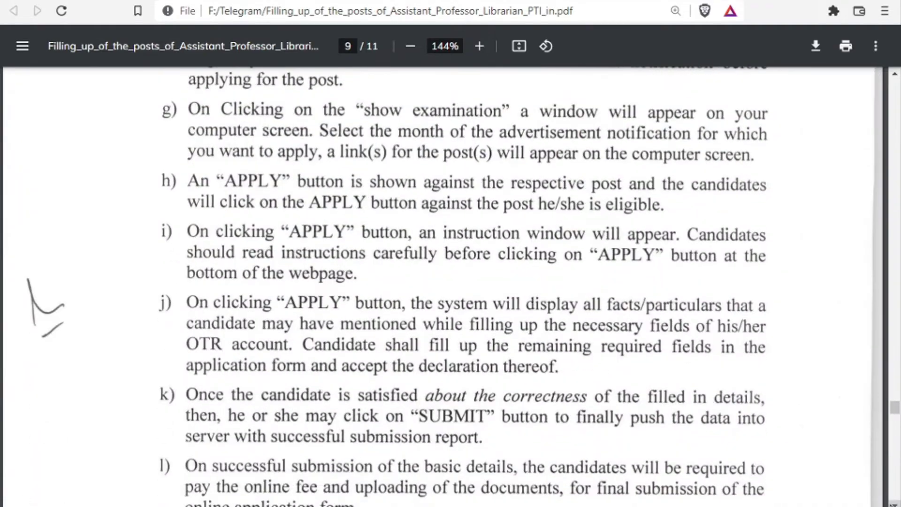
scroll(451, 286, "down", 20)
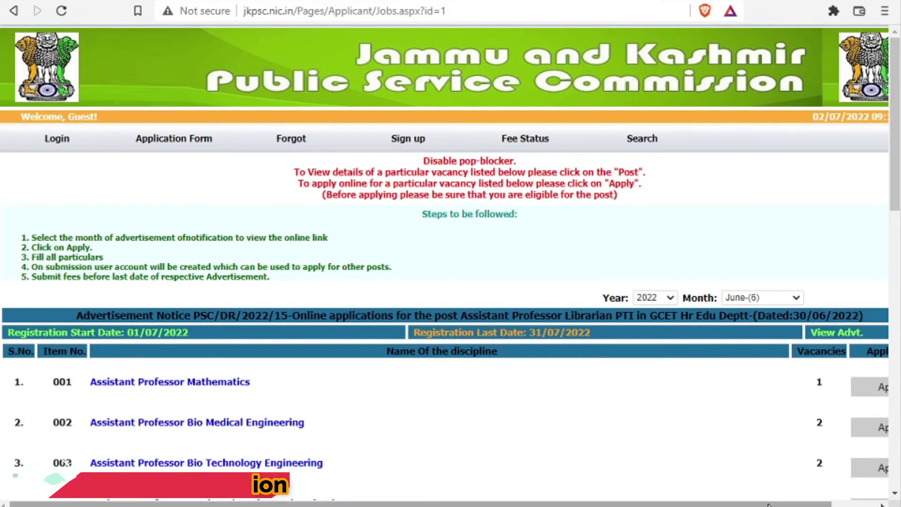
Open the new-applicant registration form and begin filling in the applicant's and father's names
scroll(759, 504, "right", 1)
scroll(759, 505, "left", 1)
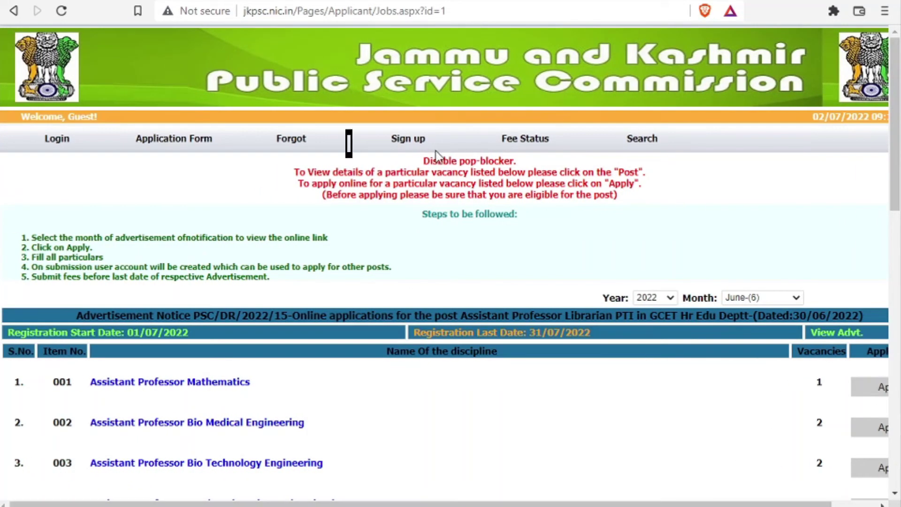
left_click(407, 141)
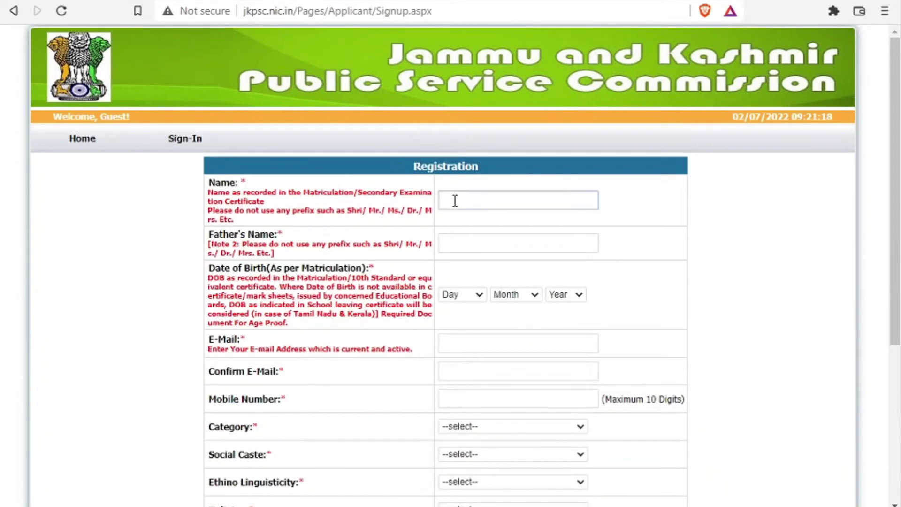
left_click(454, 201)
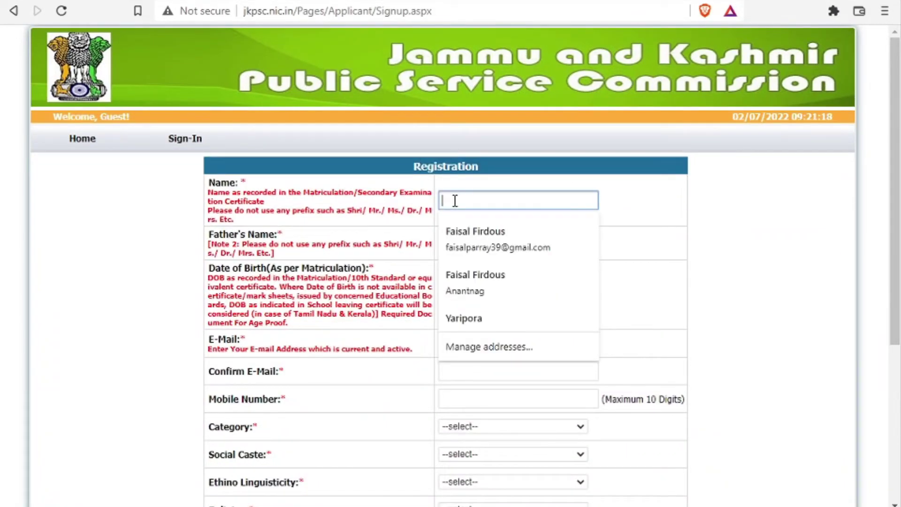
left_click(646, 185)
left_click(493, 242)
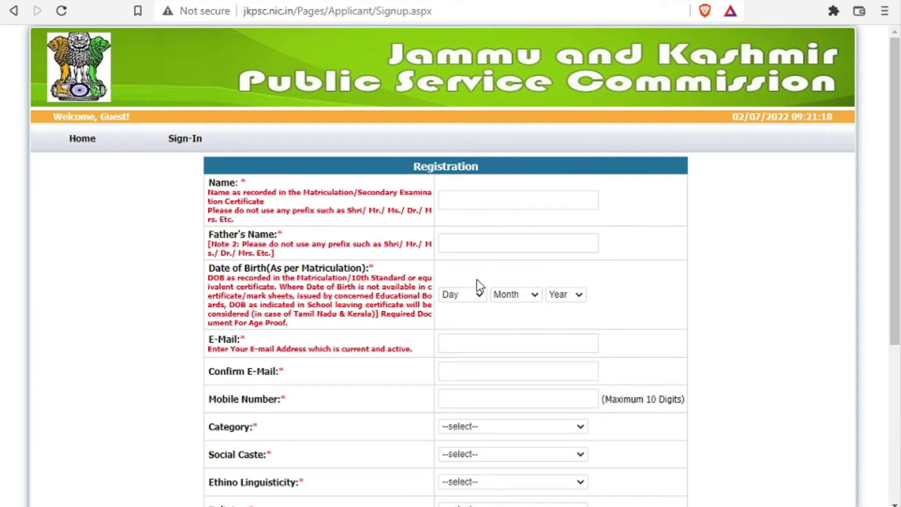
left_click(473, 294)
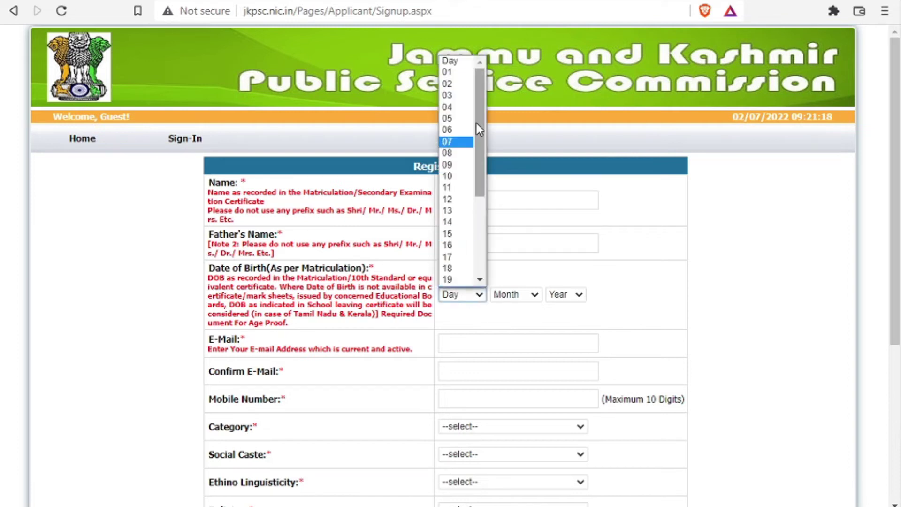
left_click(460, 130)
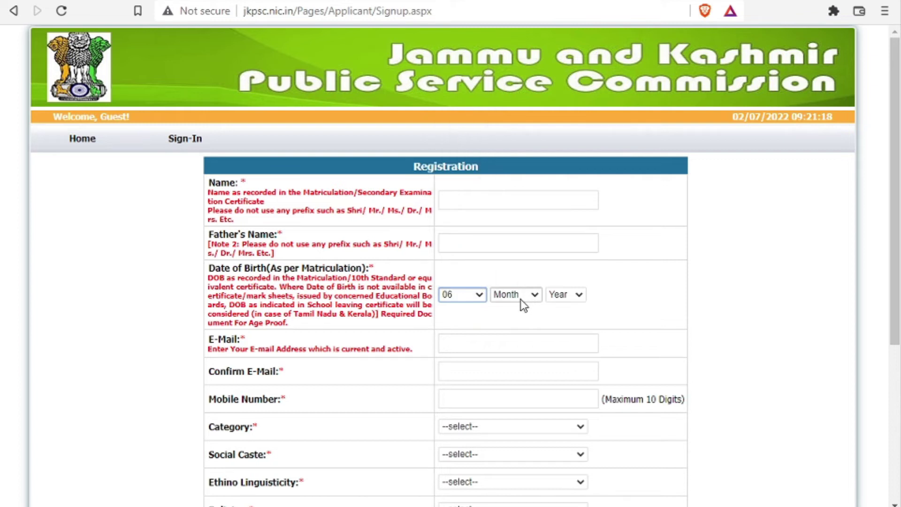
left_click(520, 296)
left_click(511, 318)
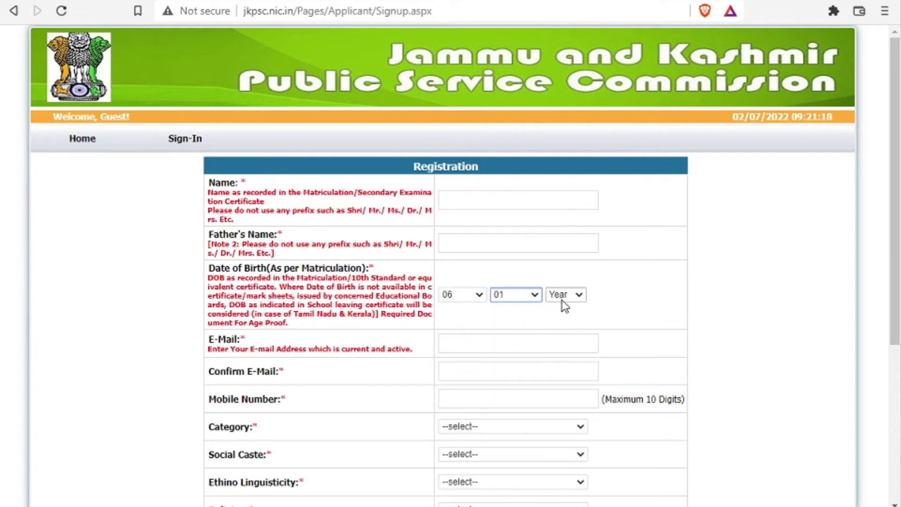
left_click(565, 294)
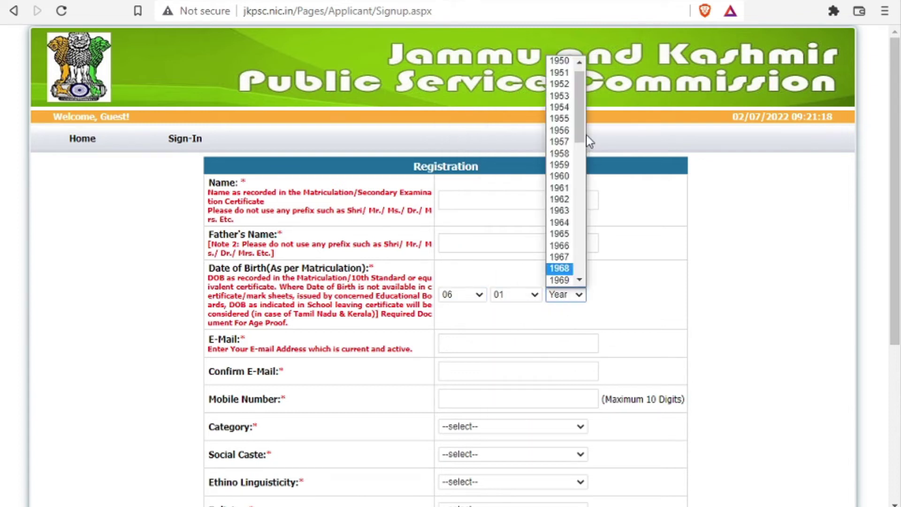
left_click(579, 204)
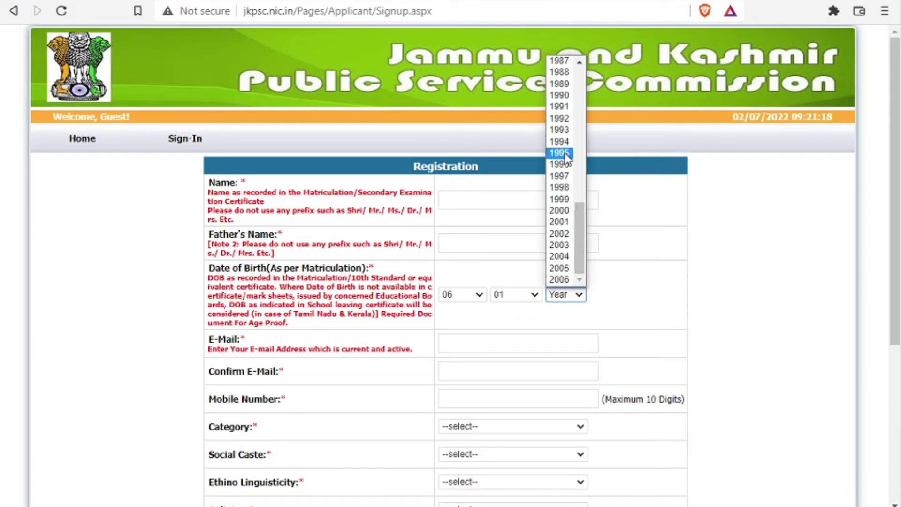
left_click(560, 199)
left_click(485, 344)
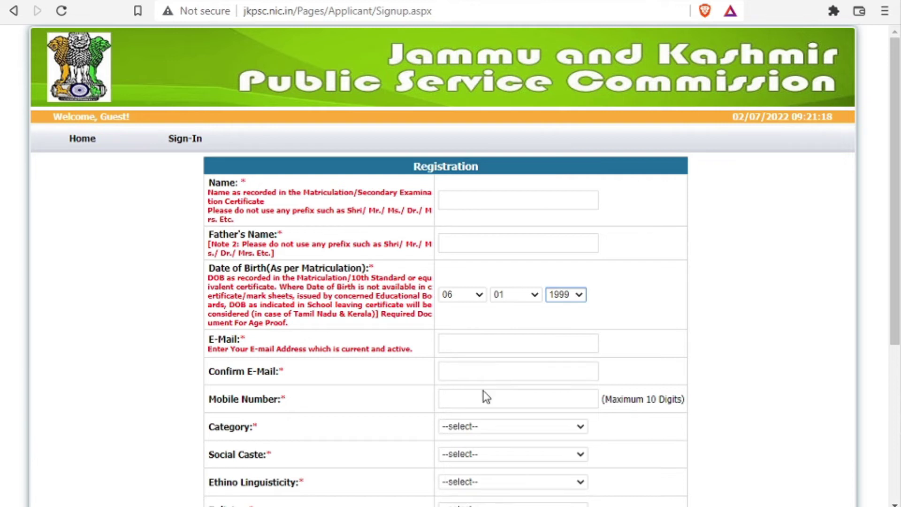
left_click_drag(895, 259, 893, 371)
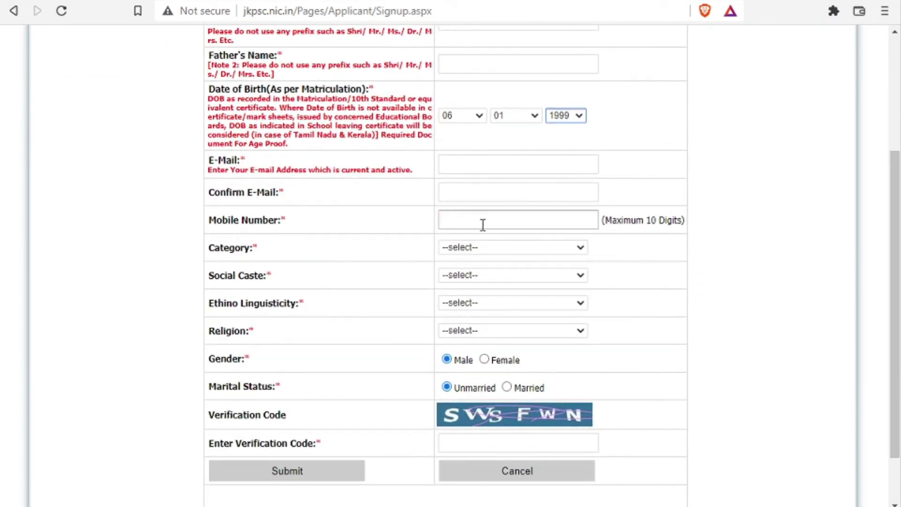
Set Category to OM and Social Caste to grati(rural only)
left_click(492, 253)
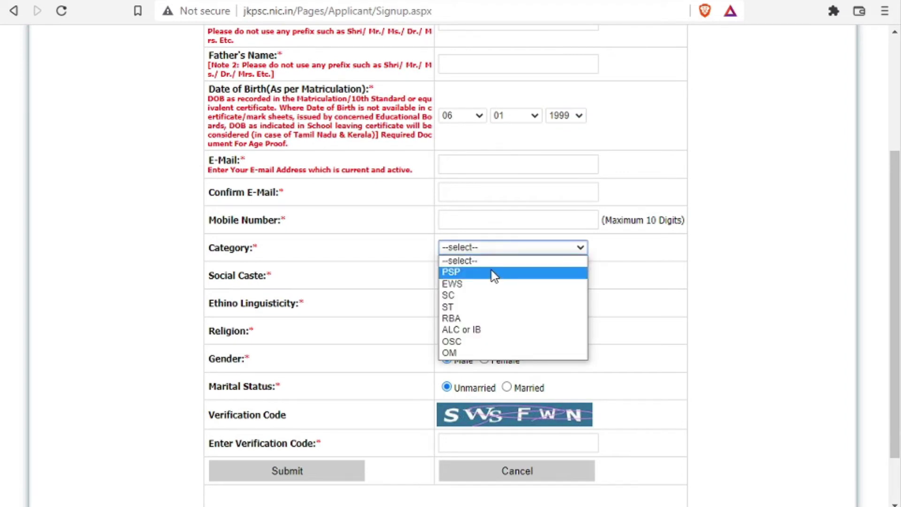
left_click(485, 353)
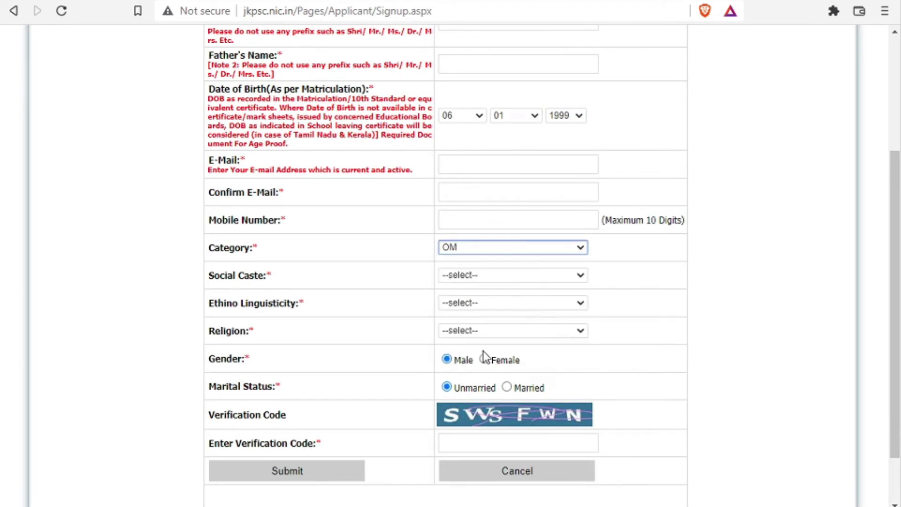
left_click(472, 276)
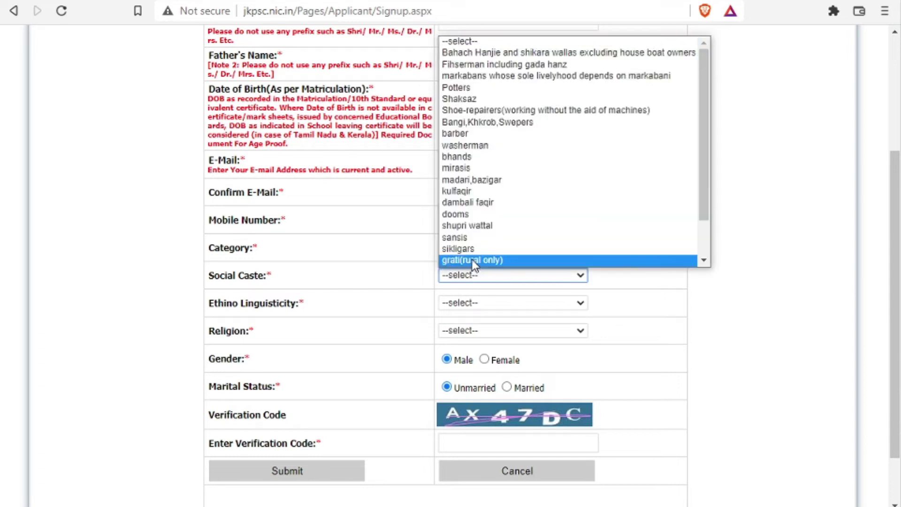
left_click(472, 259)
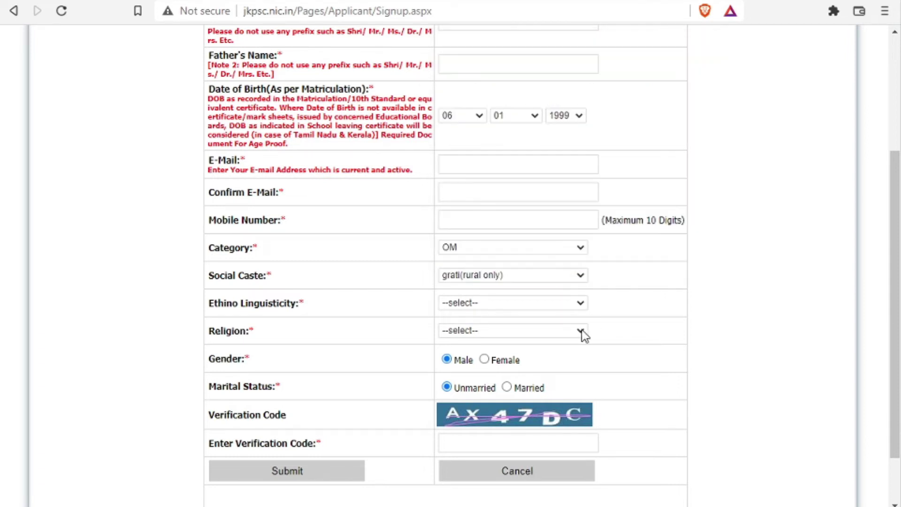
Set Ethno Linguisticity to Koshur and Religion to Muslim, then move to the verification code field
left_click(541, 300)
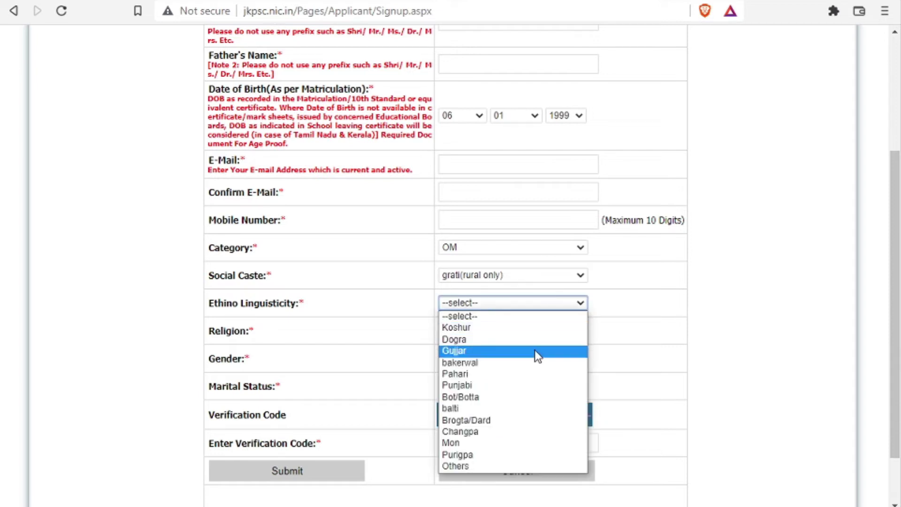
left_click(525, 328)
left_click(516, 330)
left_click(516, 348)
key("m")
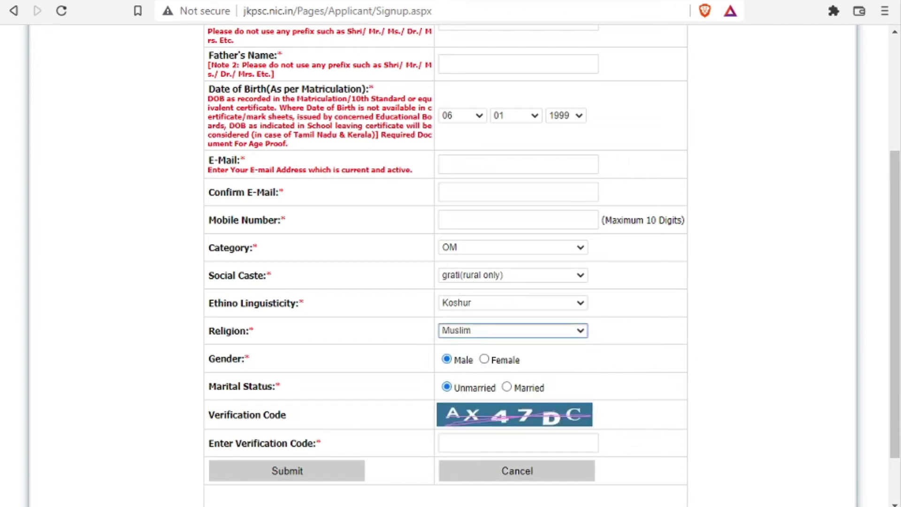
left_click_drag(897, 305, 894, 355)
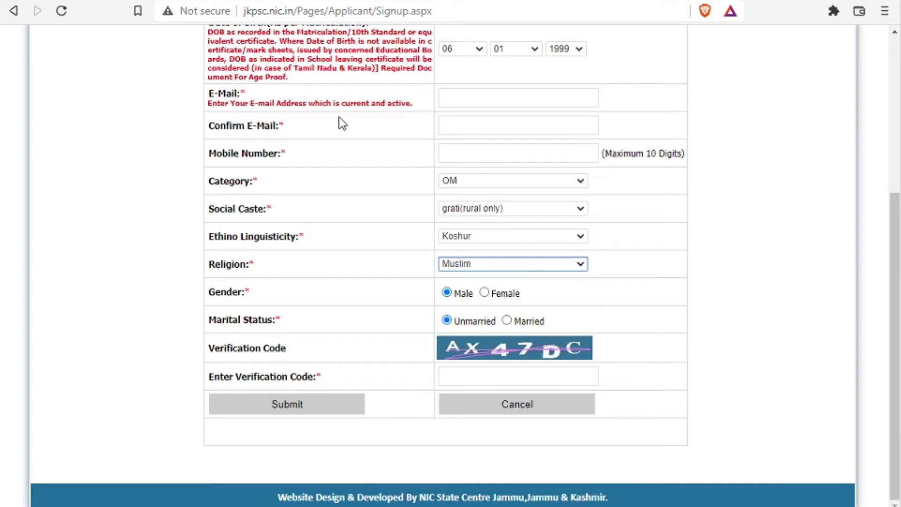
left_click(472, 375)
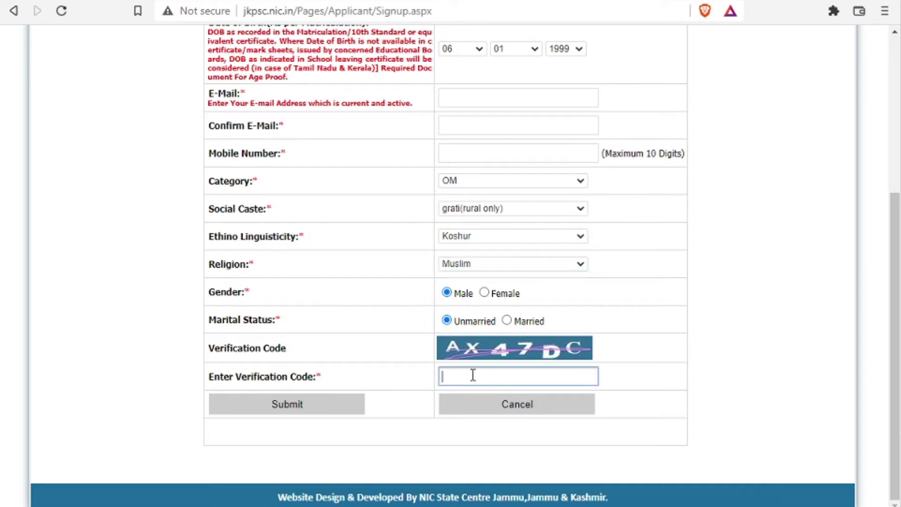
Enter the verification code, confirm the registration details, and go to the Sign-In page
type("AX47DC")
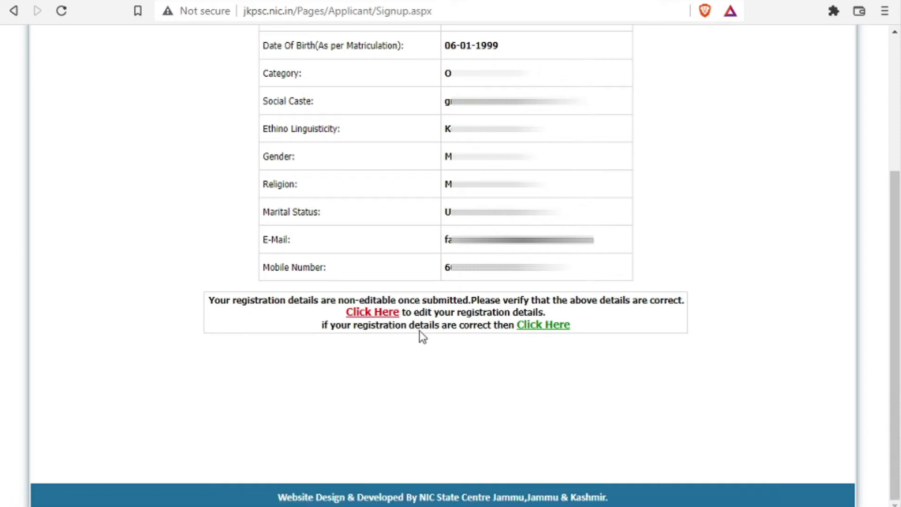
left_click(547, 331)
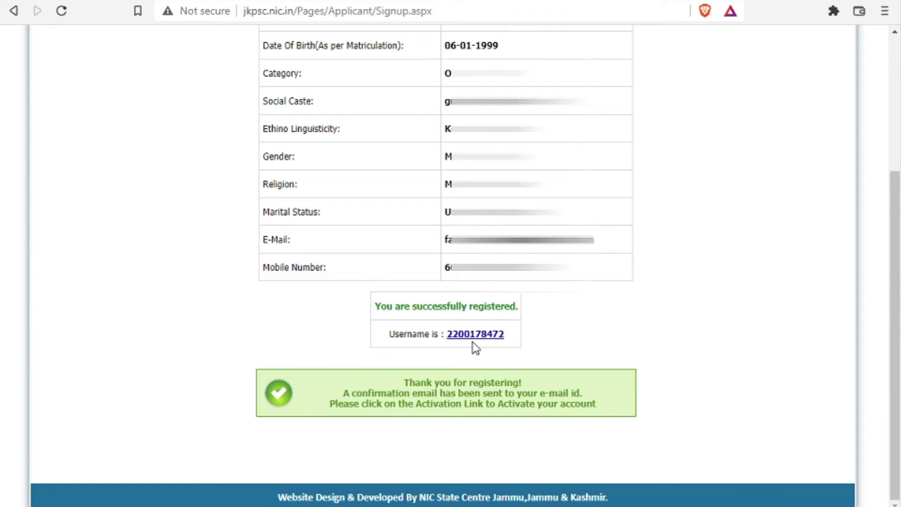
scroll(400, 209, "up", 4)
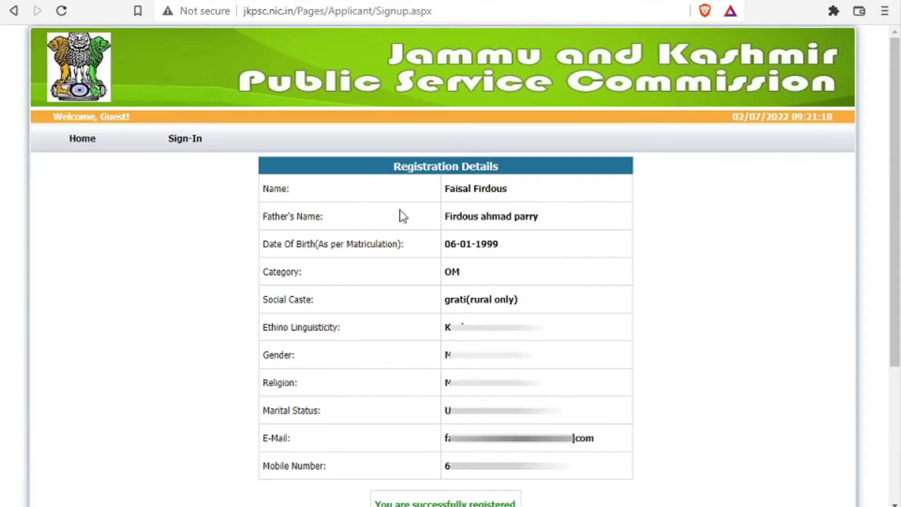
left_click(176, 139)
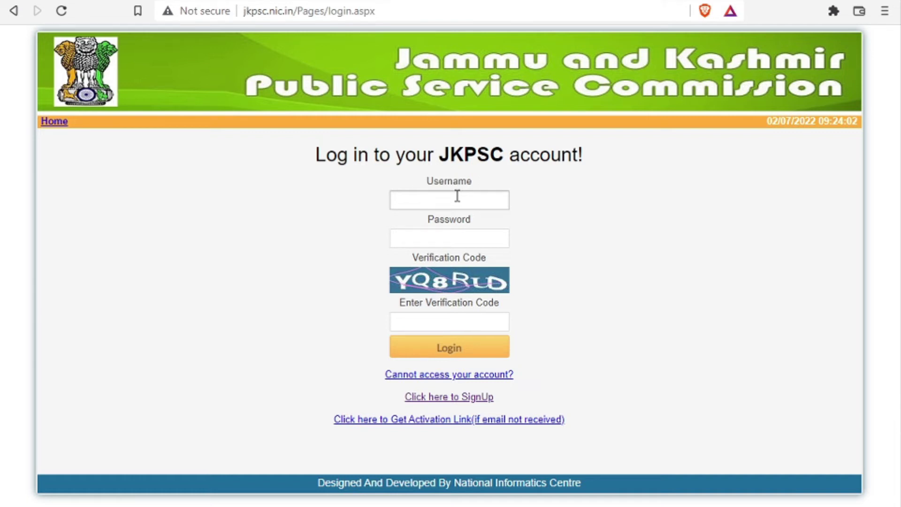
Follow the email's activation link and paste its one-time code into the OTP field
left_click(108, 1)
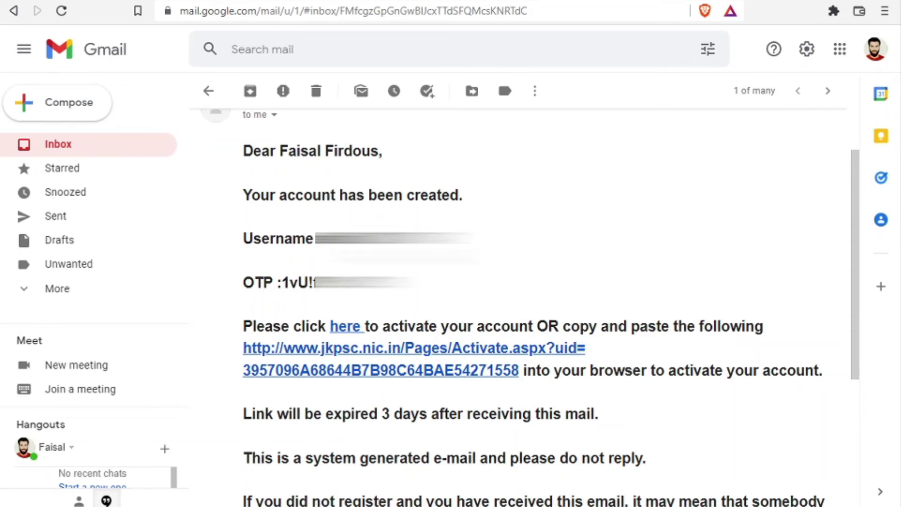
left_click(347, 327)
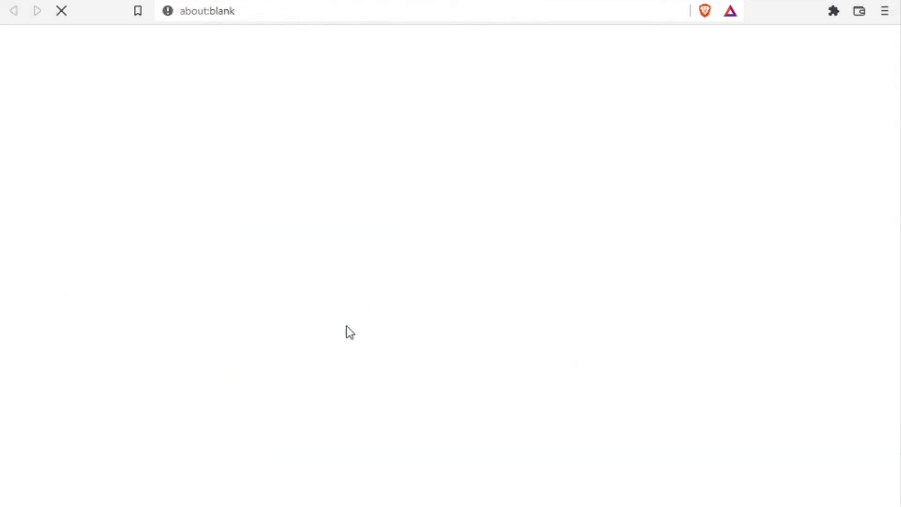
left_click(464, 188)
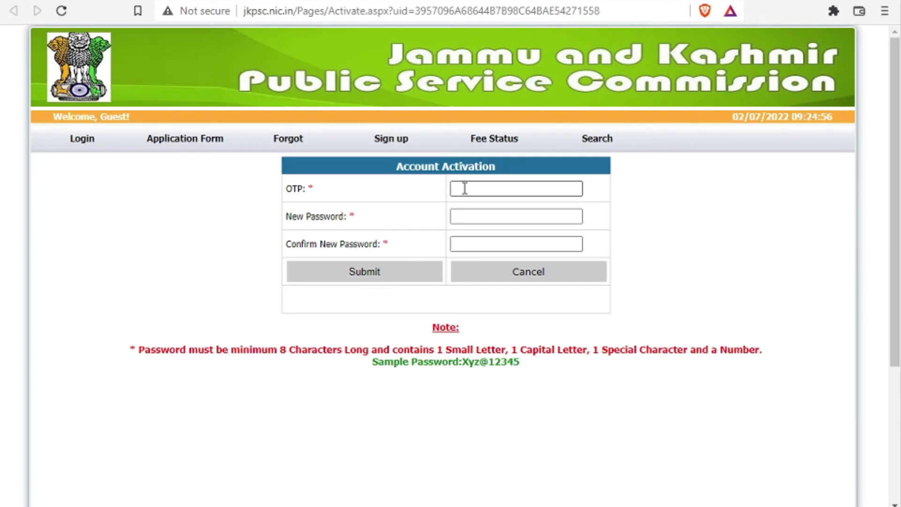
left_click(465, 188)
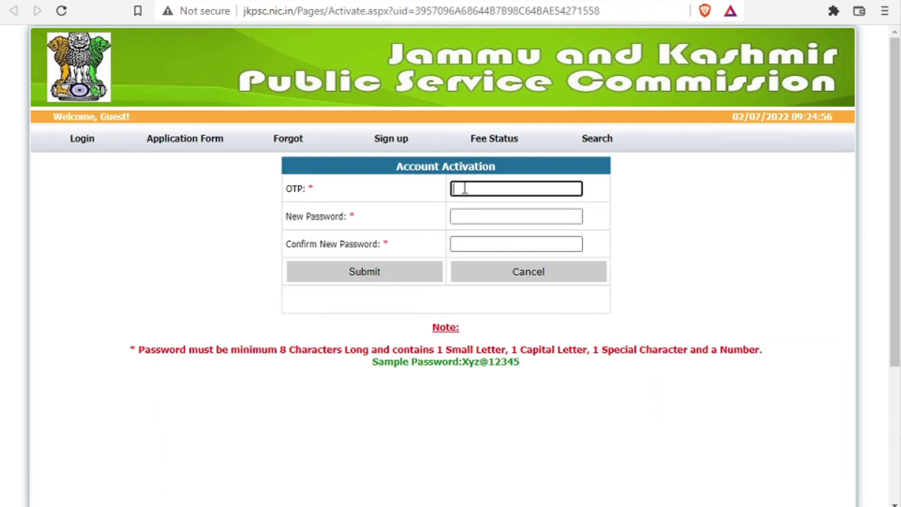
key("ctrl+Tab")
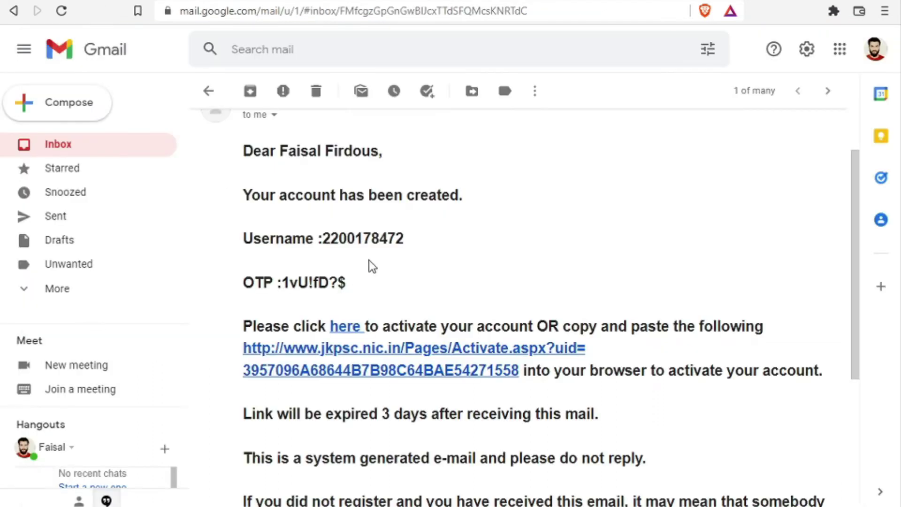
triple_click(317, 282)
left_click_drag(350, 282, 287, 285)
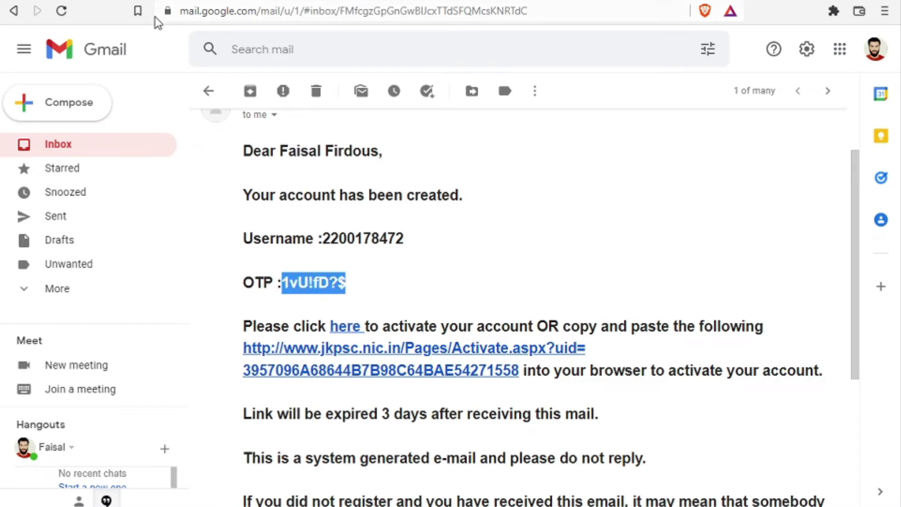
left_click(136, 1)
key("ctrl+v")
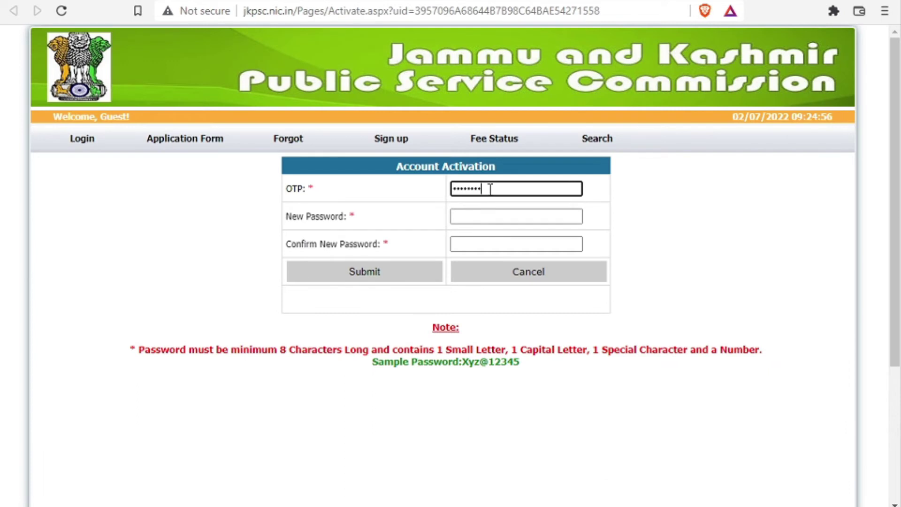
Enter and confirm a new account password, then submit the activation
left_click(479, 212)
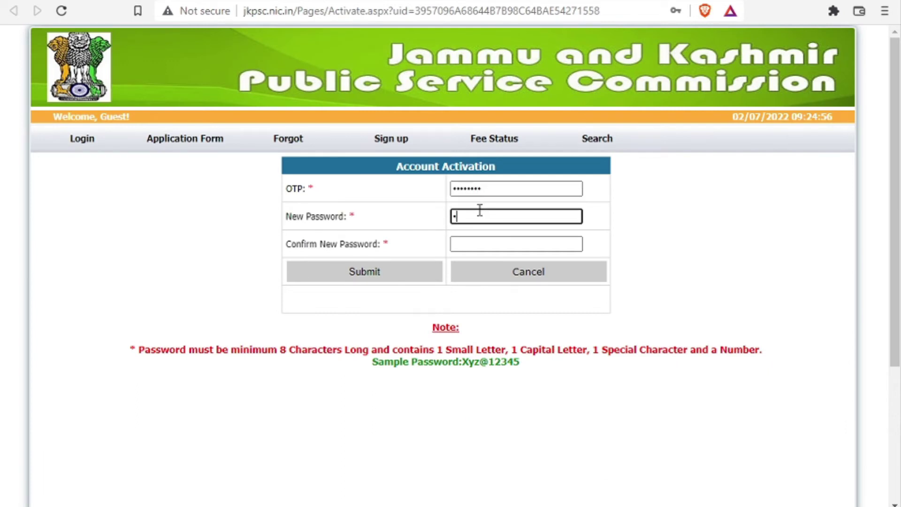
left_click(475, 247)
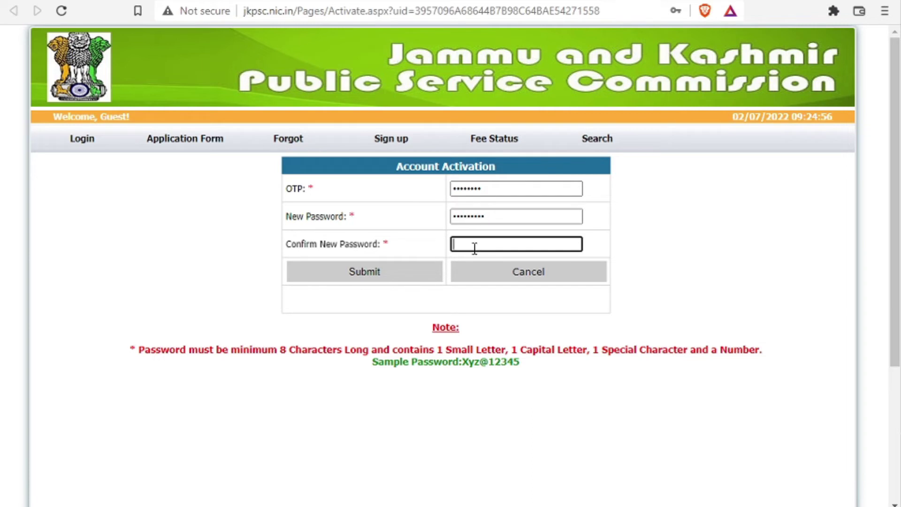
left_click(364, 276)
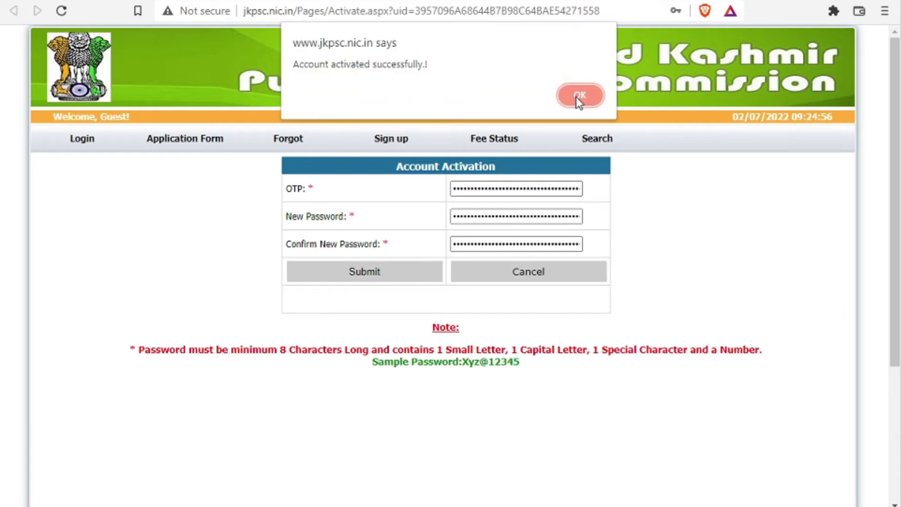
Close the 'Account activated successfully' alert and go to the Login page
left_click(578, 97)
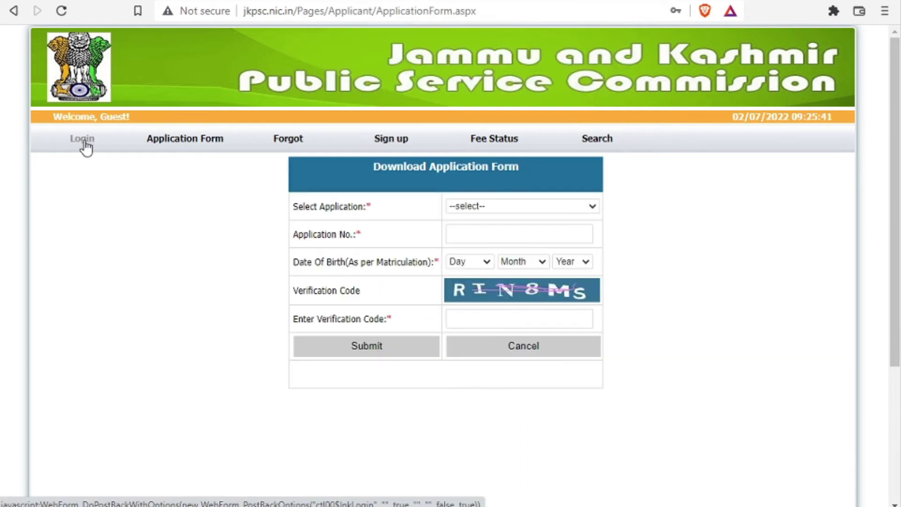
left_click(85, 146)
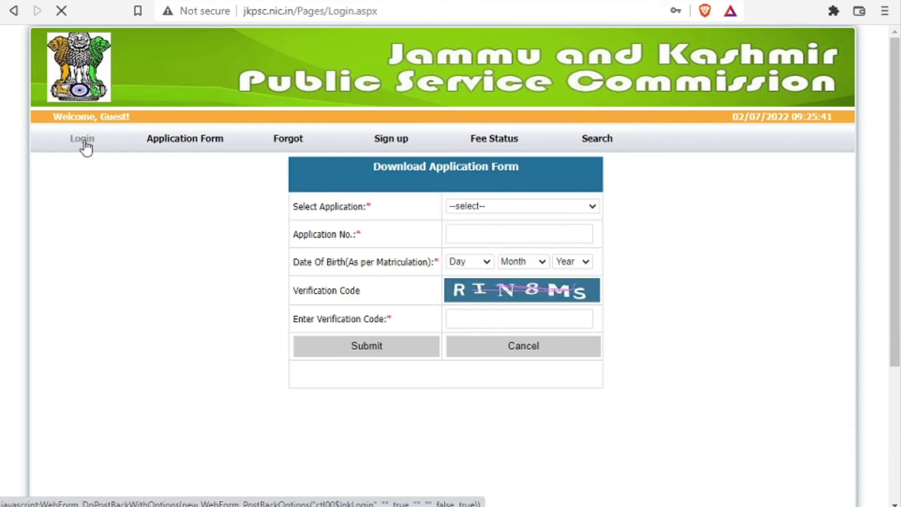
Log in with the account's username, password and the verification code
left_click(412, 196)
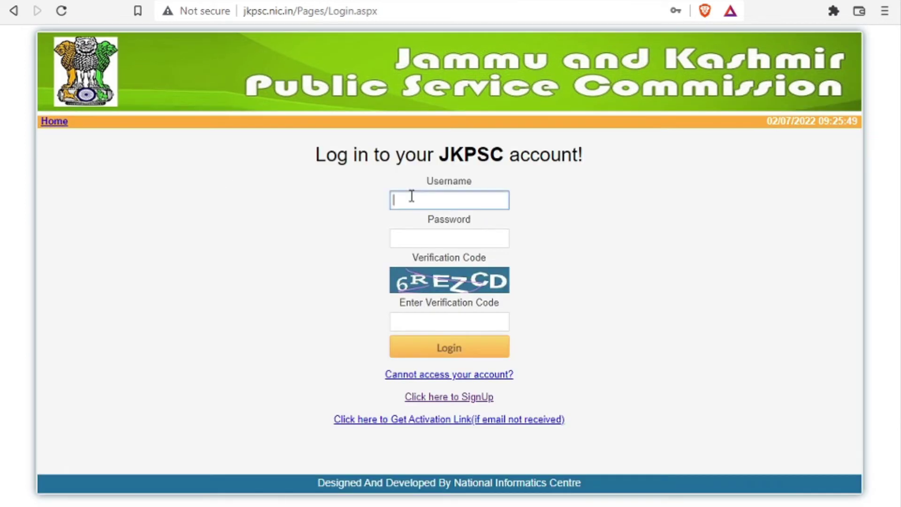
left_click(419, 238)
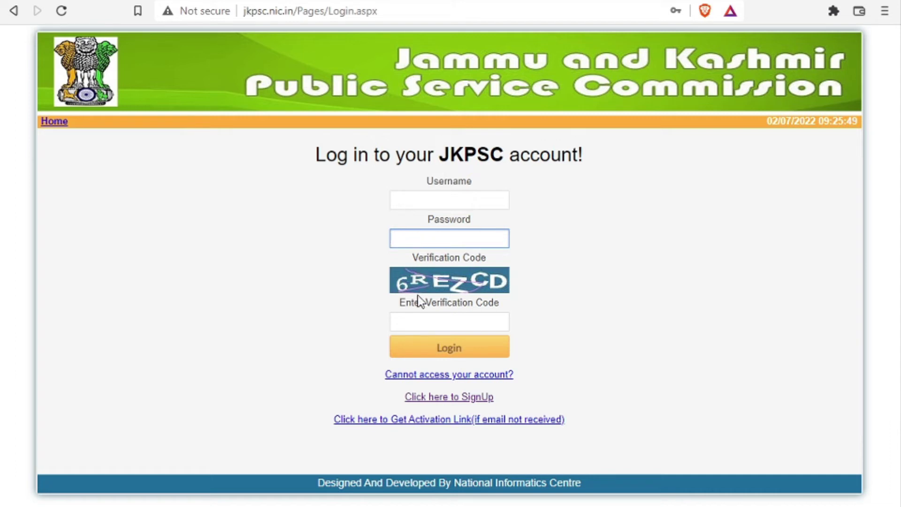
left_click(419, 317)
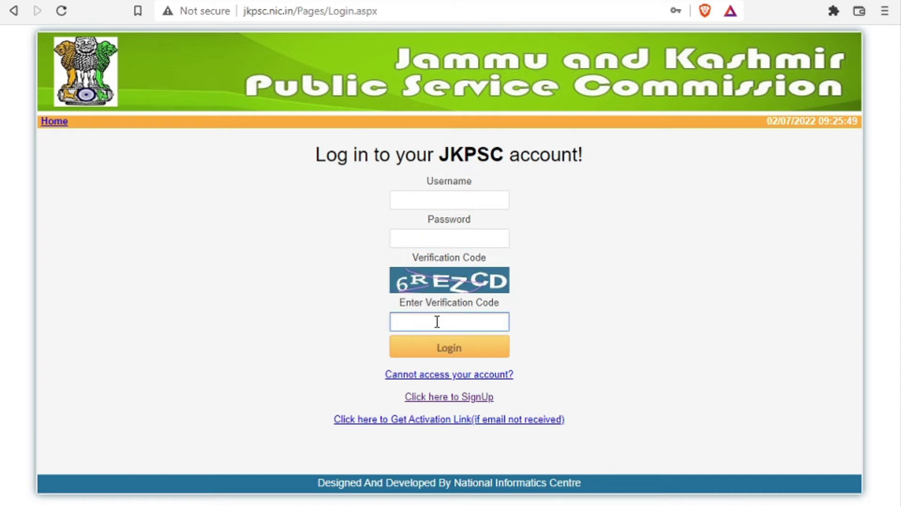
left_click(450, 353)
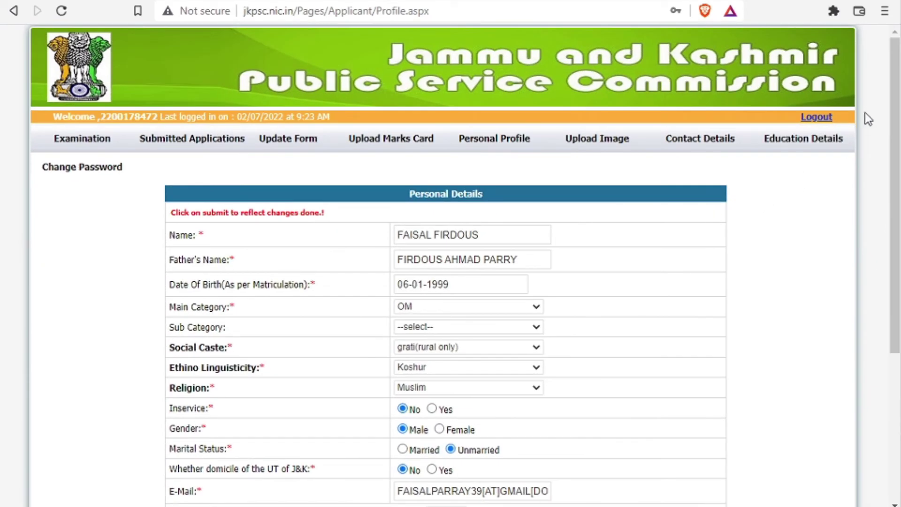
Submit the pre-filled Personal Details, acknowledge 'Updated', and go to Photograph and Signature
scroll(895, 108, "down", 1)
left_click_drag(895, 108, 835, 298)
left_click(453, 292)
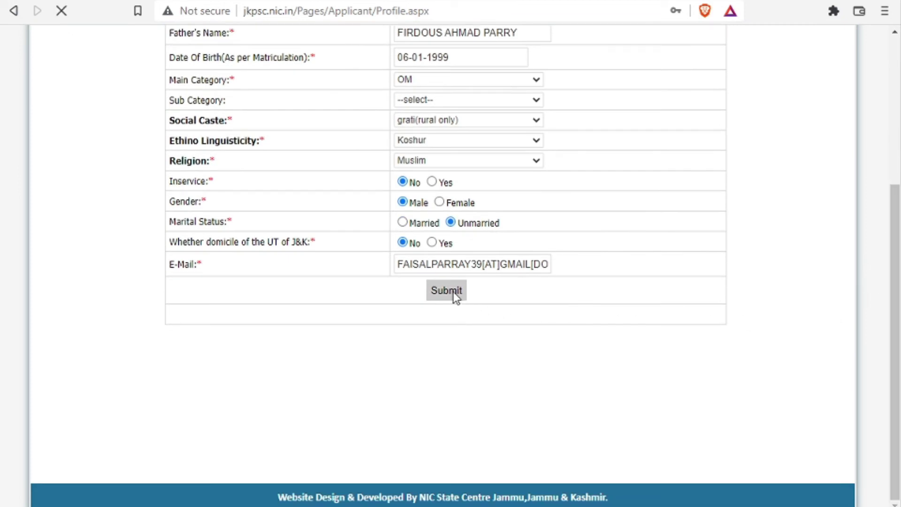
left_click(585, 101)
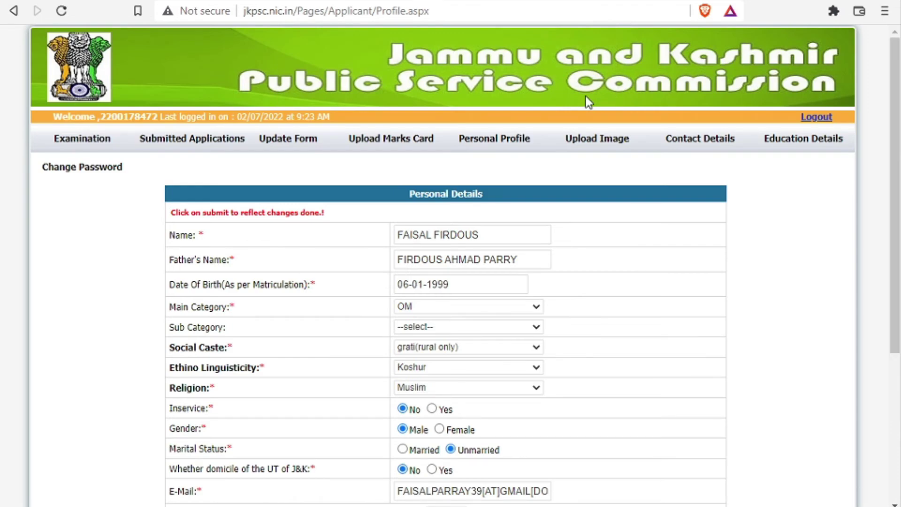
scroll(585, 96, "up", 5)
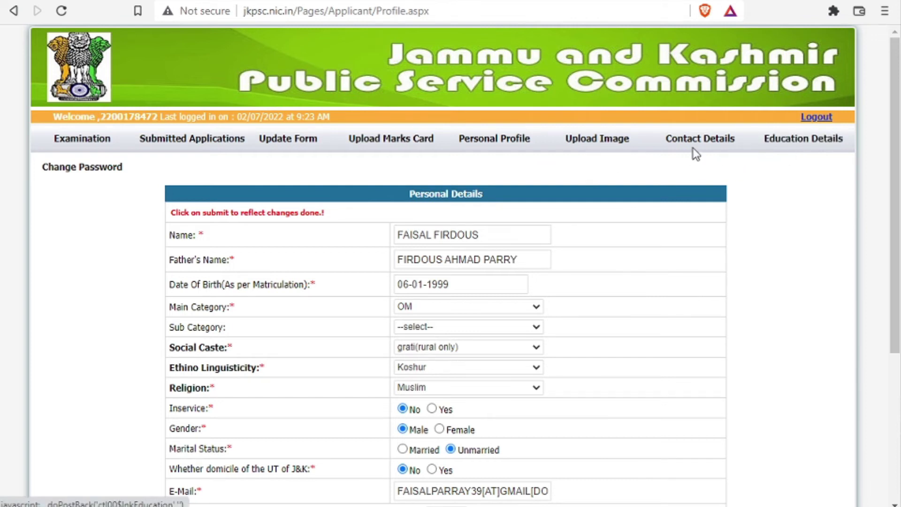
left_click(581, 139)
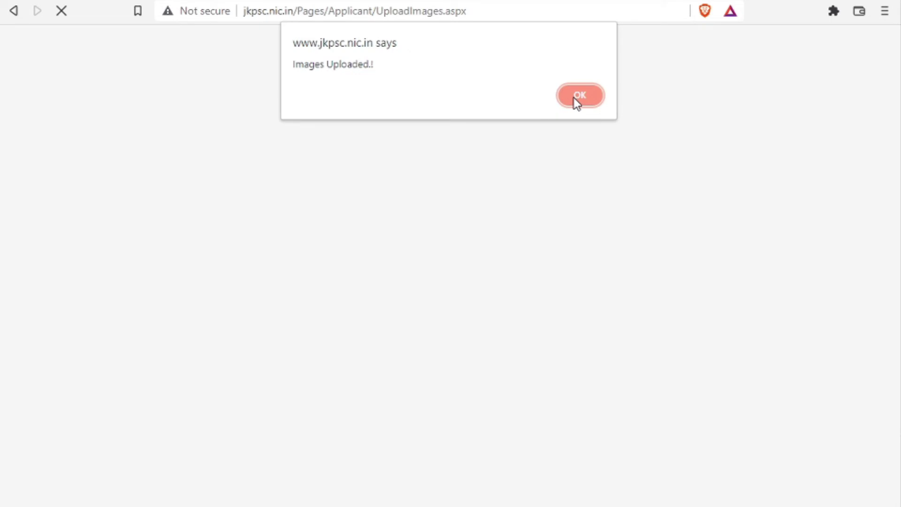
Acknowledge the 'Images Uploaded.!' message and go to Contact Details
left_click(577, 100)
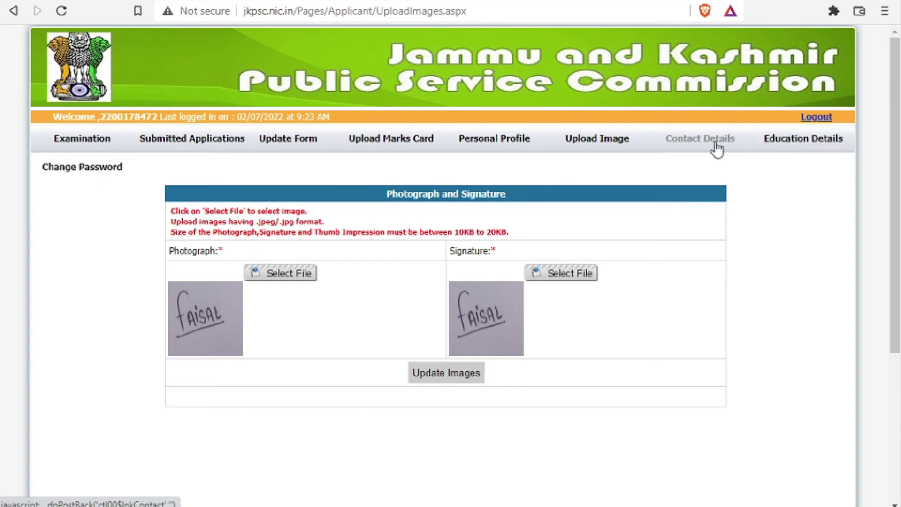
left_click(697, 149)
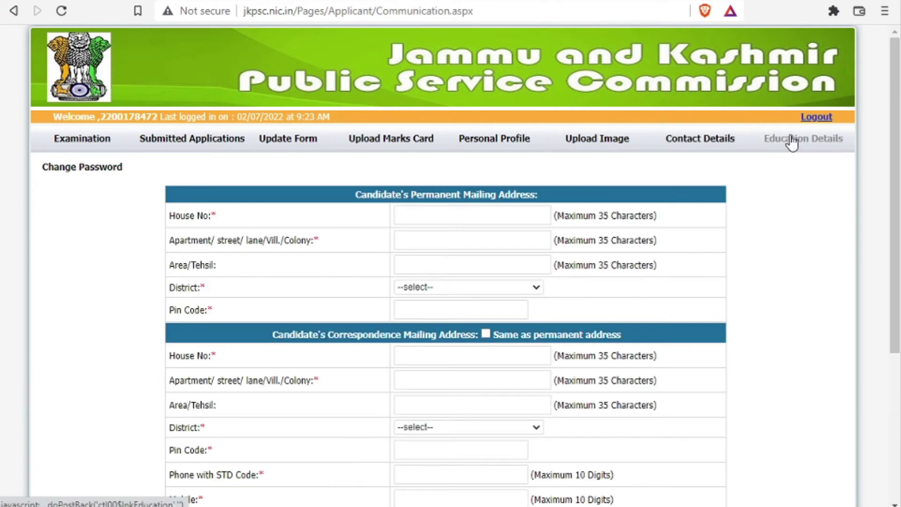
Choose 'Candidate applying for recruitment exams' and enter Matric marks 406 of 500
left_click(792, 142)
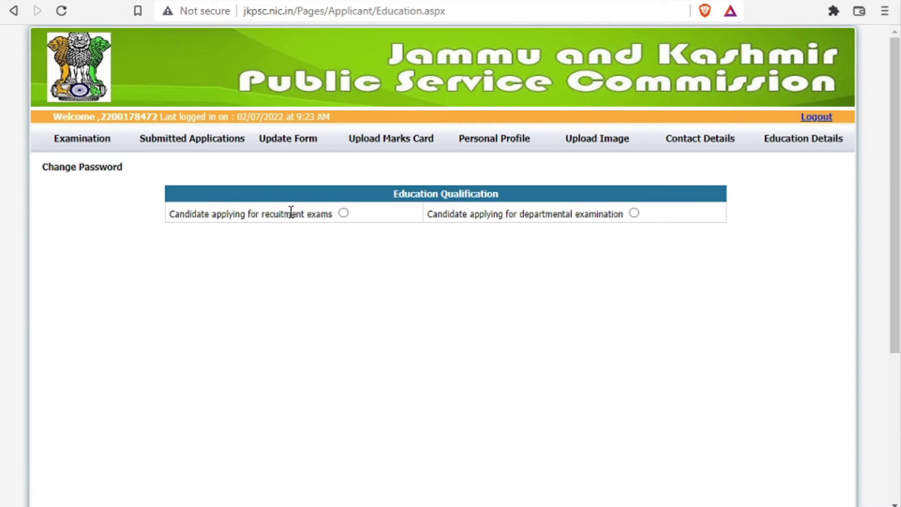
left_click(344, 214)
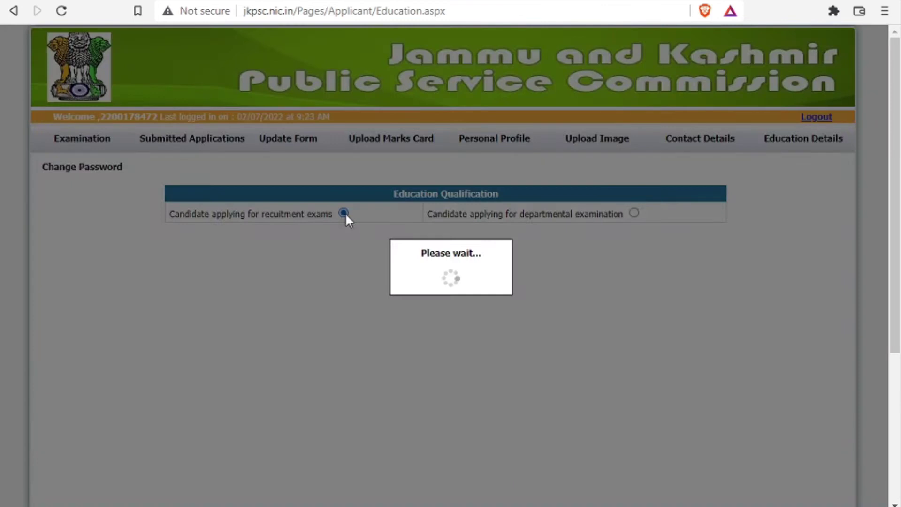
left_click(426, 256)
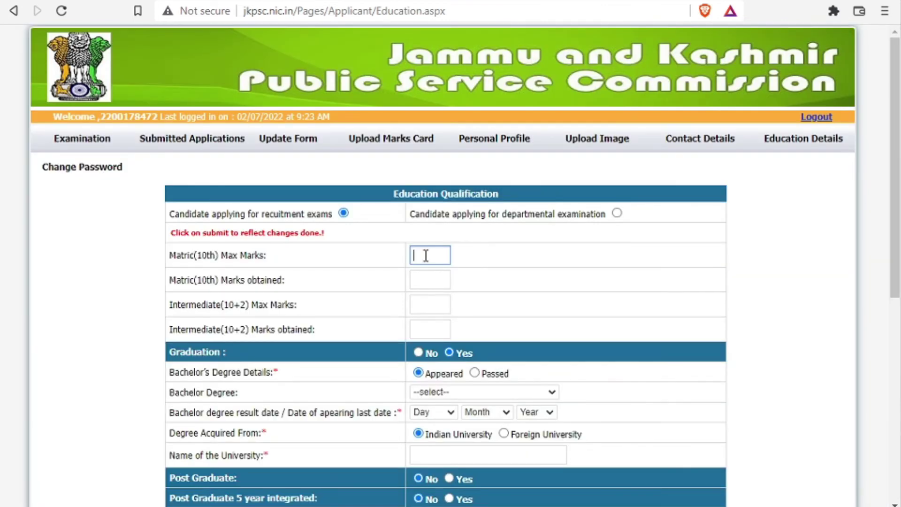
type("500")
left_click(422, 278)
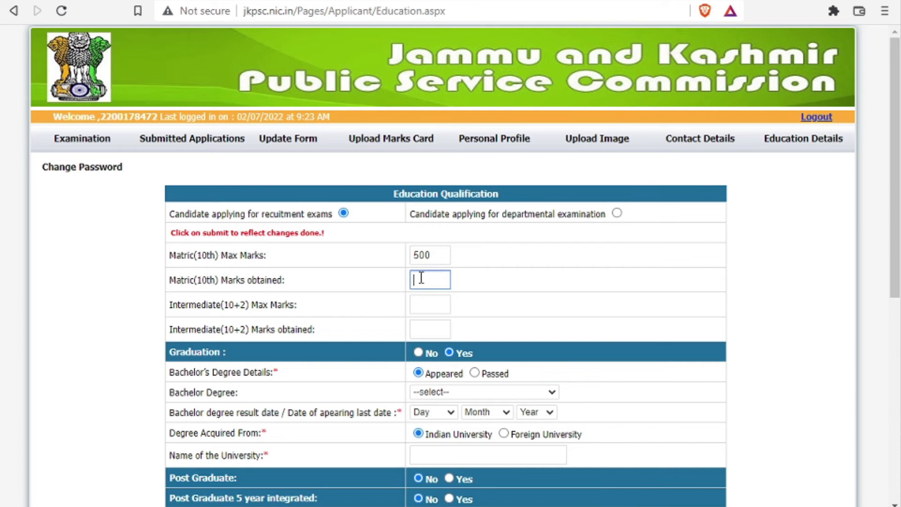
type("406")
Enter Intermediate marks 317 of 500 and mark the bachelor's degree Passed
left_click(418, 303)
type("500")
left_click(425, 330)
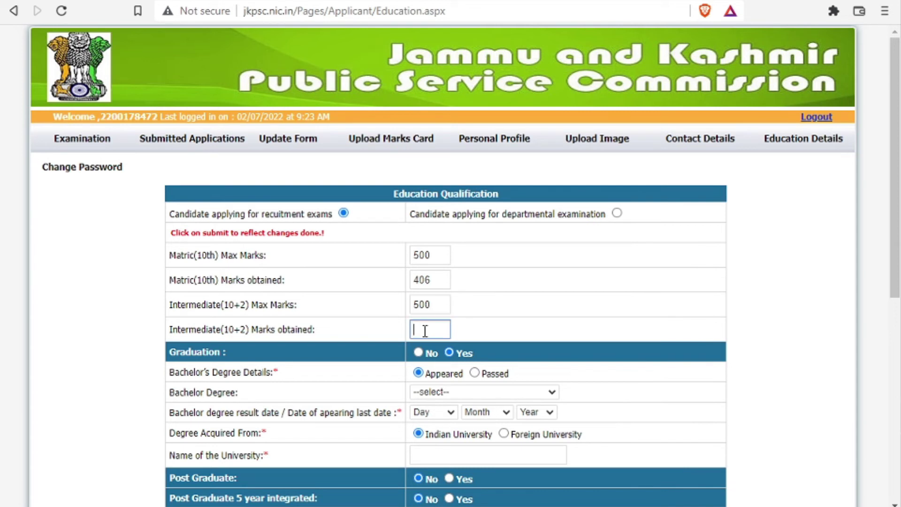
type("317")
scroll(374, 111, "down", 3)
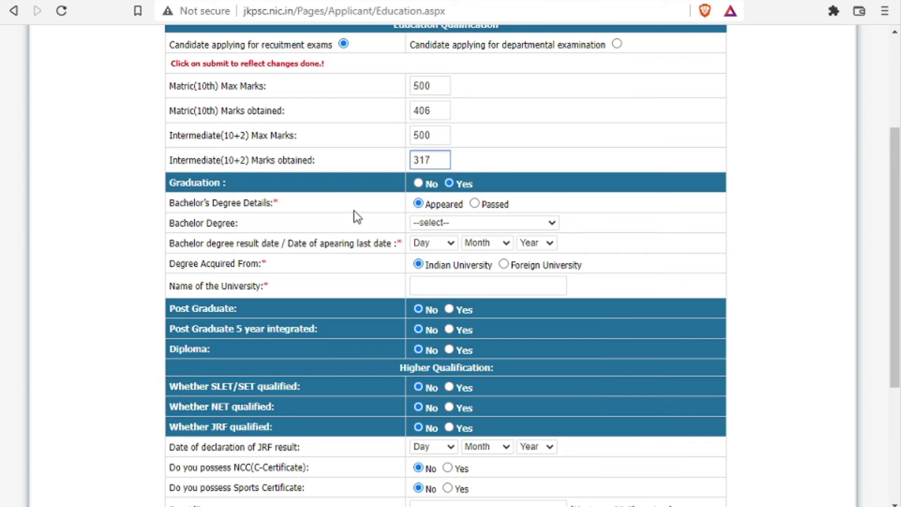
left_click(475, 205)
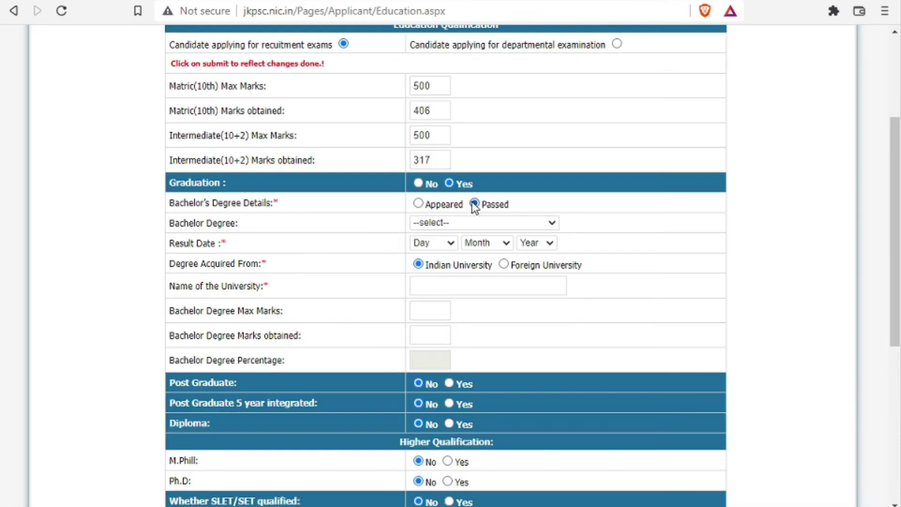
Set the bachelor's degree to COMPUTER ENGINEERING with result date 19/10/2020
left_click(473, 224)
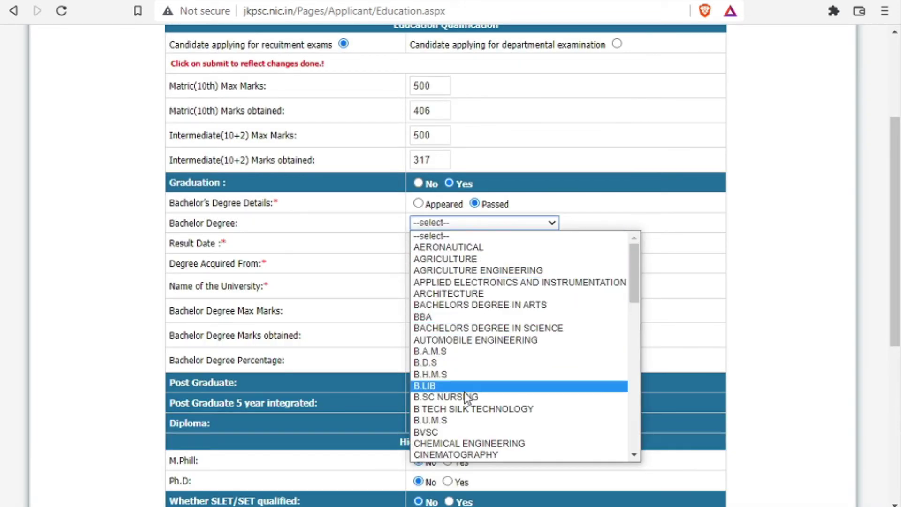
left_click(472, 342)
left_click(449, 244)
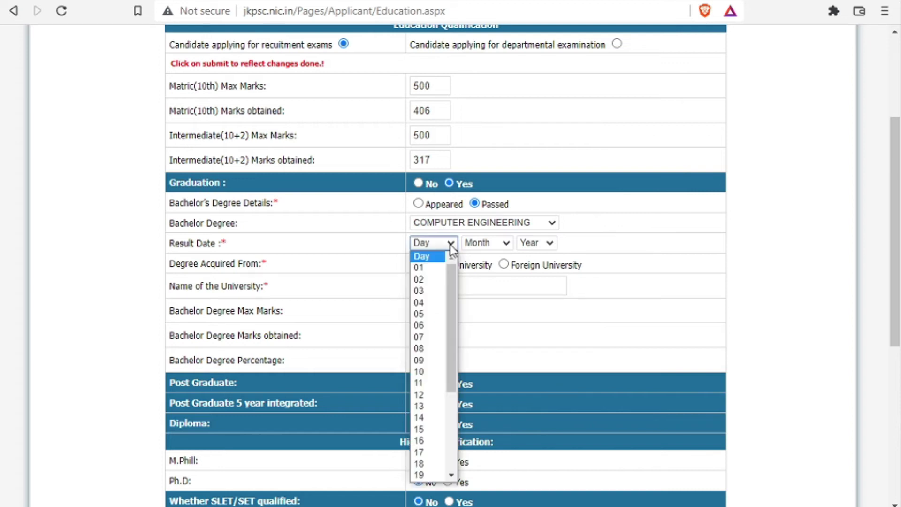
left_click(438, 474)
left_click(487, 245)
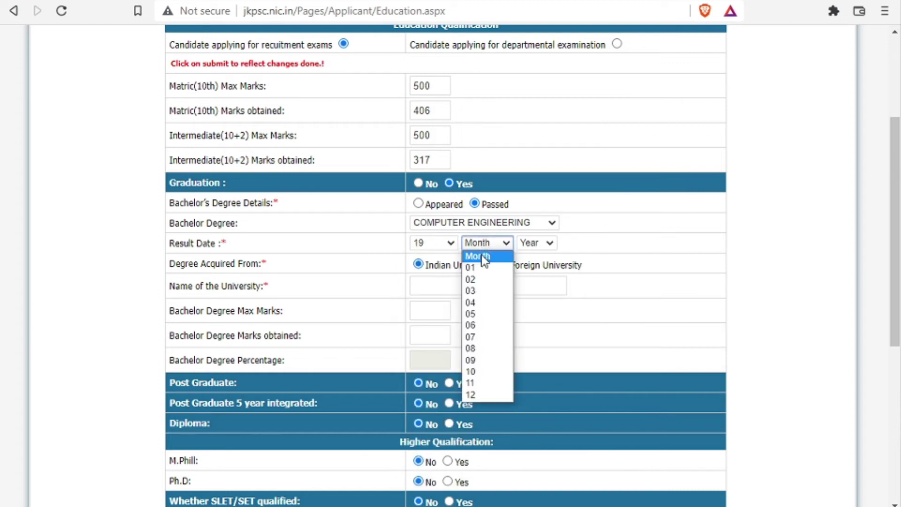
left_click(478, 372)
left_click(536, 242)
left_click(530, 337)
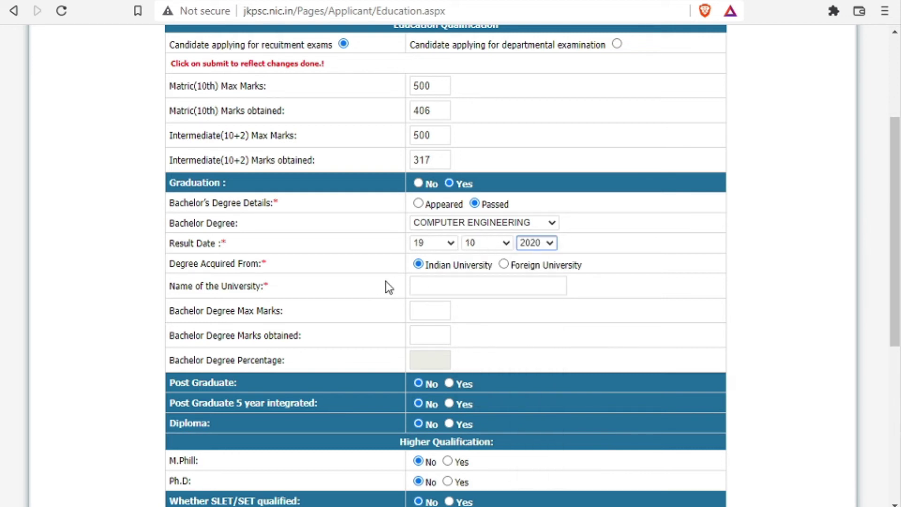
Enter university BGSBU and marks 4227 of 6000, giving 70.45%
left_click(459, 288)
type("BGSBU")
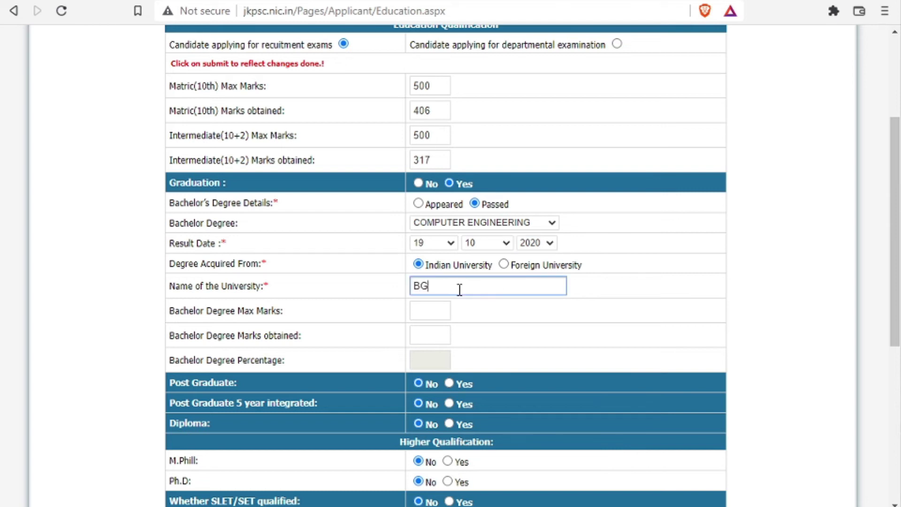
left_click(428, 314)
type("6000")
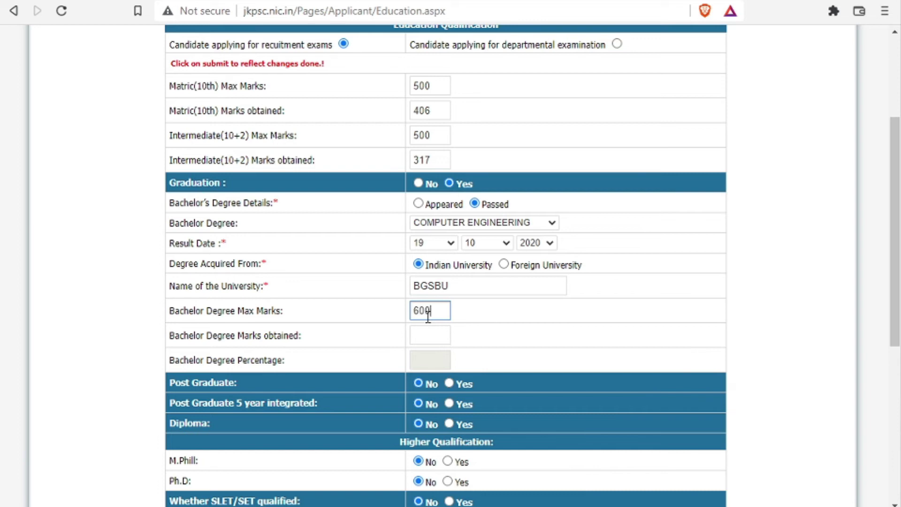
left_click(428, 332)
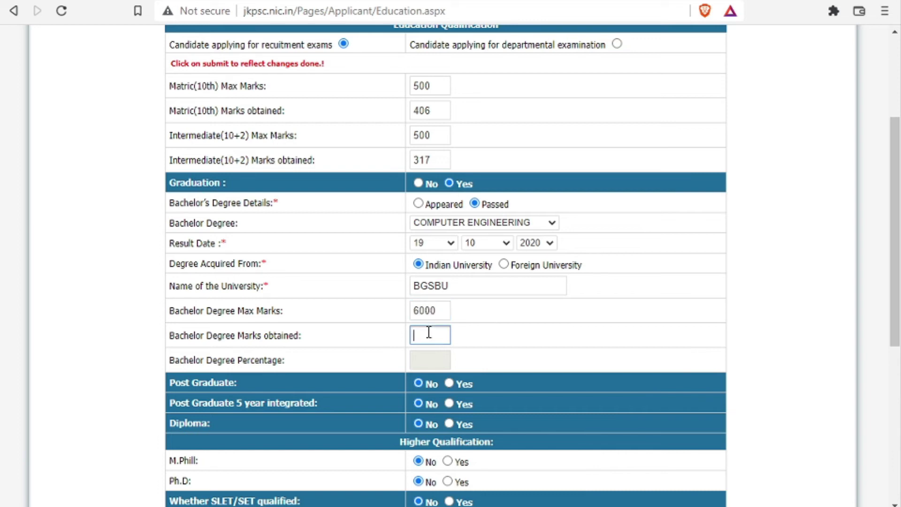
type("4227")
left_click(508, 339)
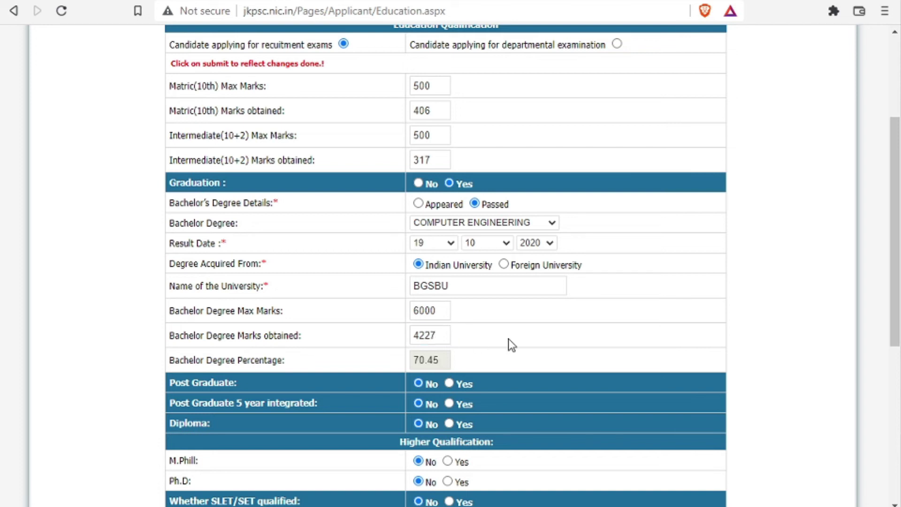
left_click_drag(897, 274, 897, 356)
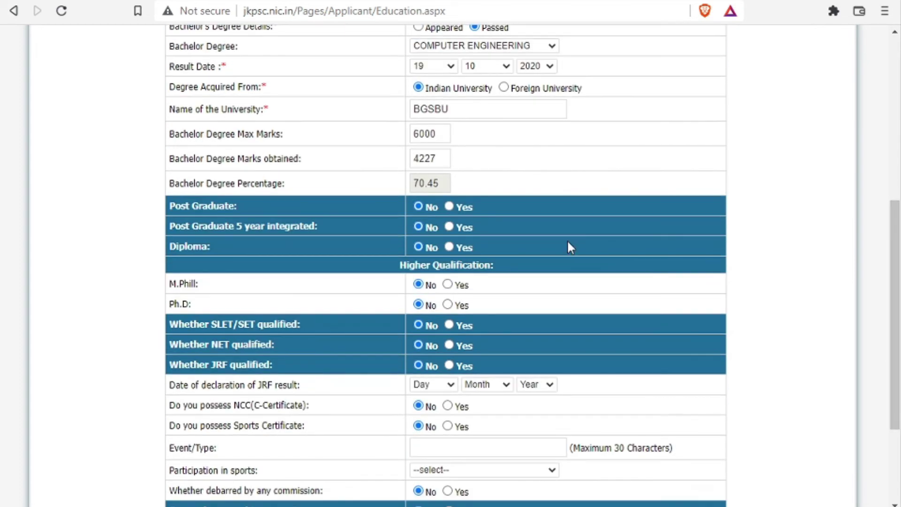
Declare a COMPUTER SCIENCE AND ENGINEERING master's from 'CENTRAL UNNIVERSITY OF JAMMU'
left_click(450, 206)
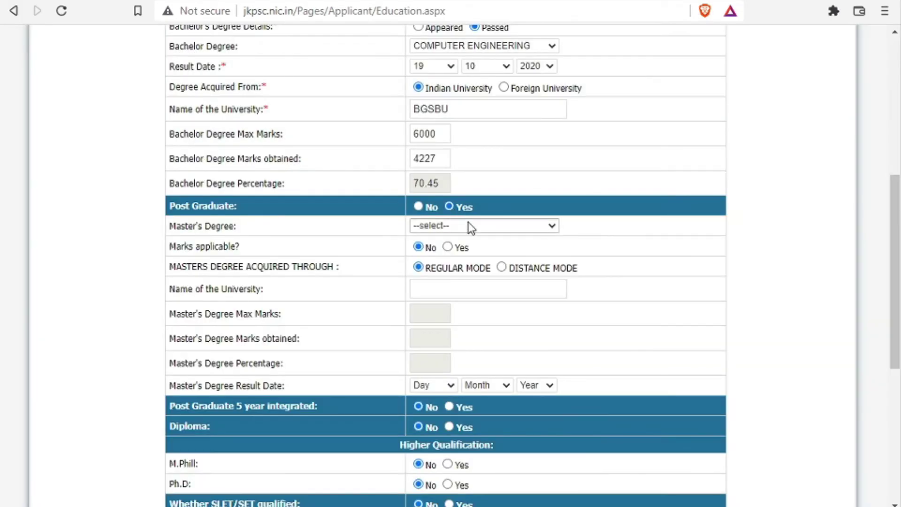
left_click(469, 226)
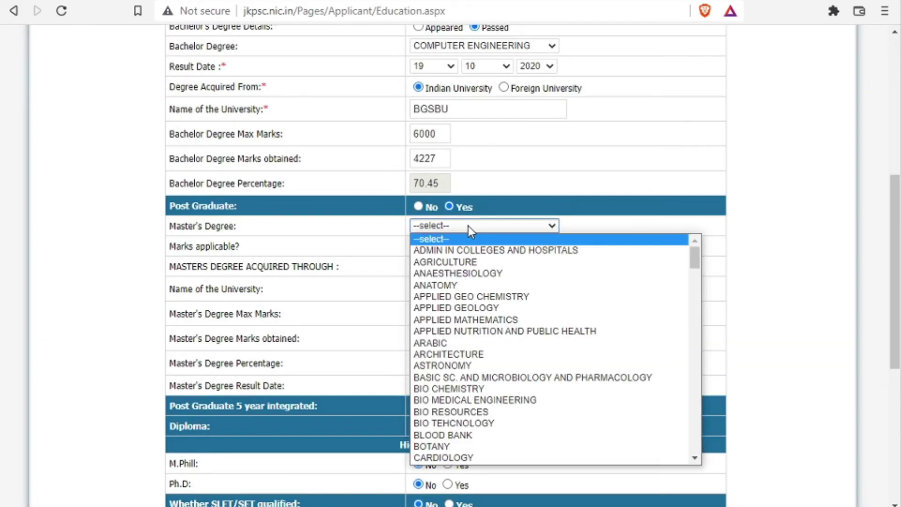
left_click_drag(697, 258, 686, 277)
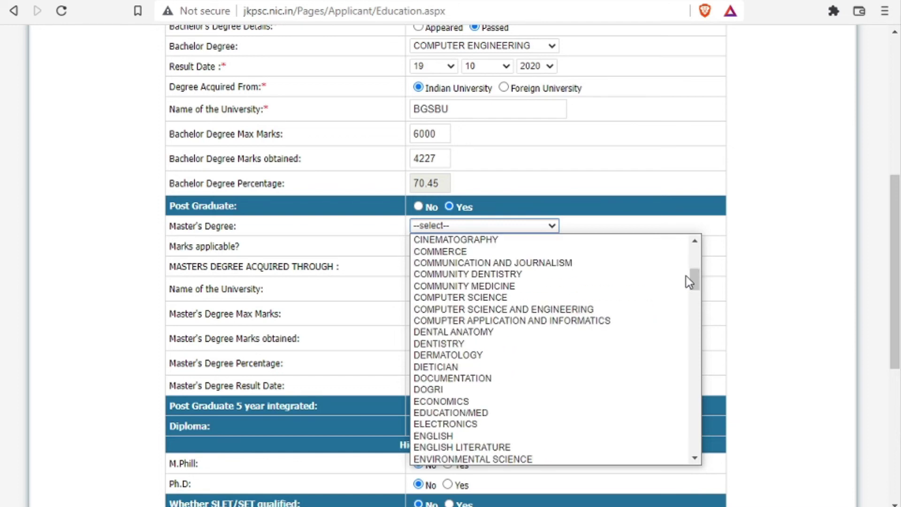
left_click(590, 307)
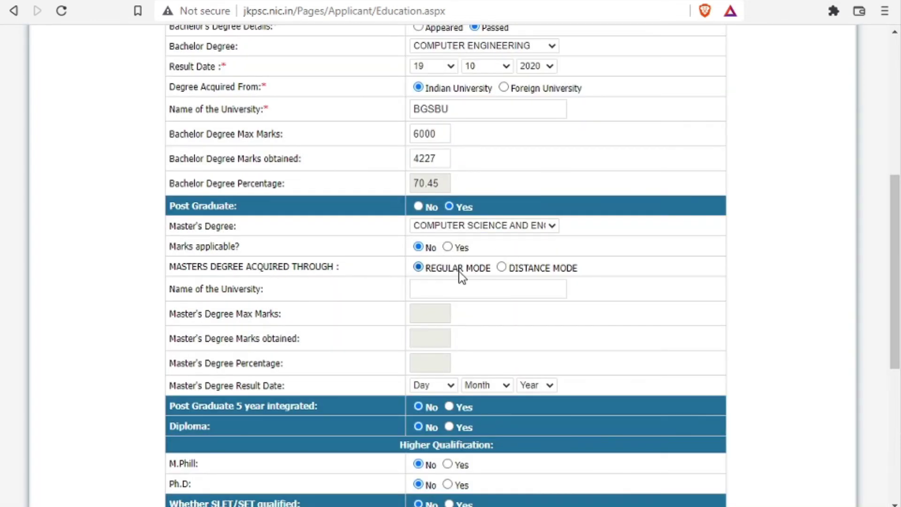
left_click(463, 287)
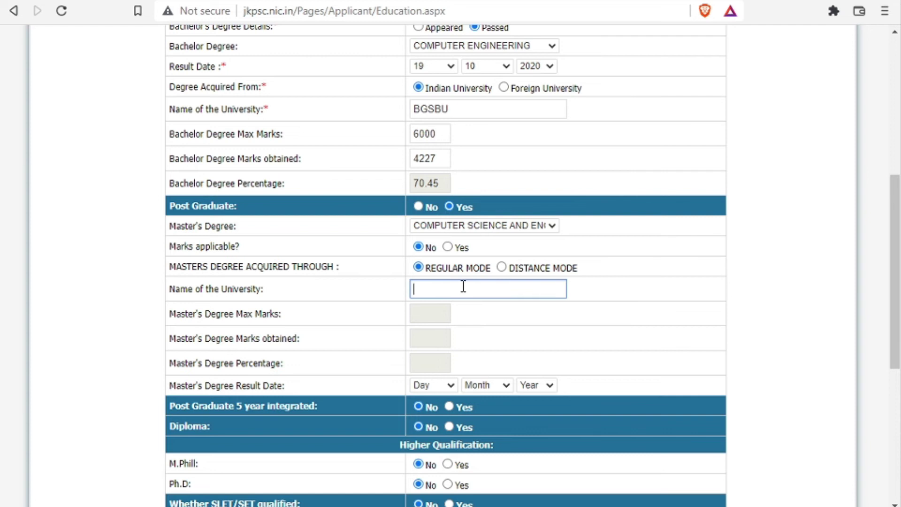
type("CENTRAL UNNIVERSITY OF JAMMU")
Set the master's result date to 13/07/2022
scroll(450, 289, "down", 2)
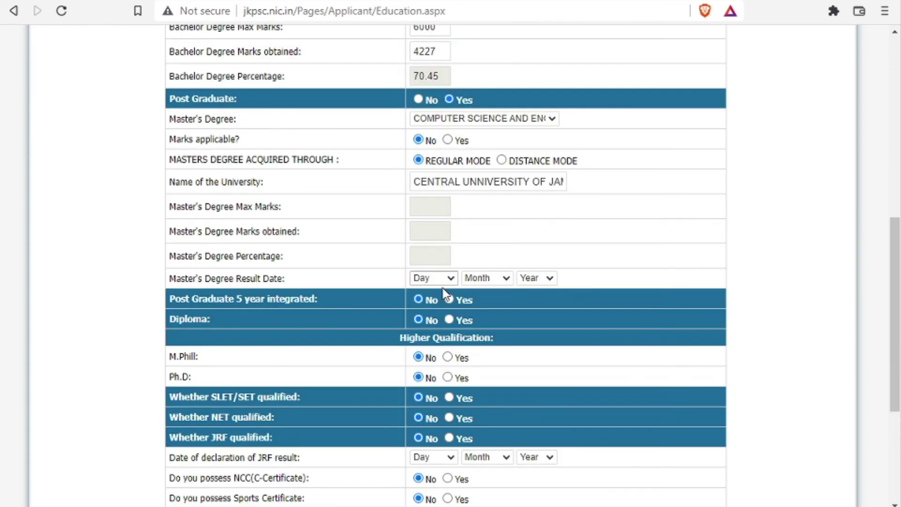
left_click(440, 281)
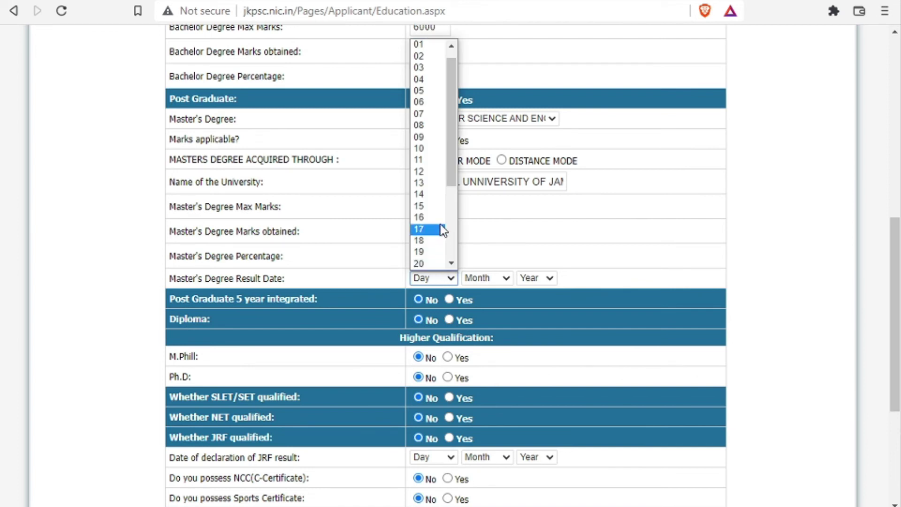
left_click(436, 187)
left_click(490, 280)
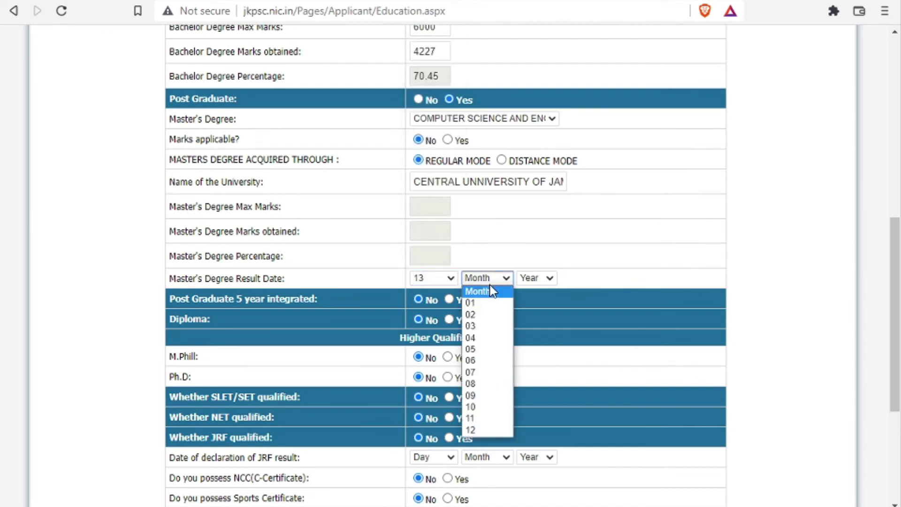
left_click(493, 372)
left_click(535, 279)
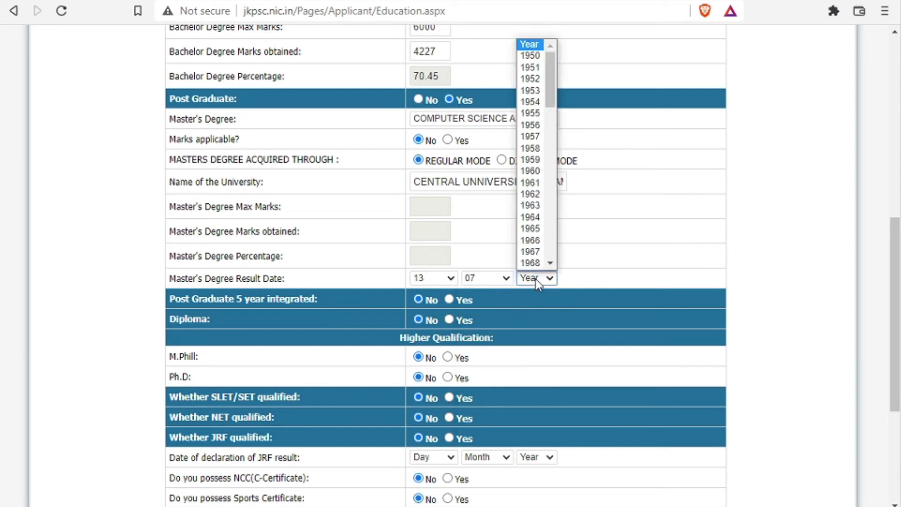
left_click_drag(550, 101, 553, 252)
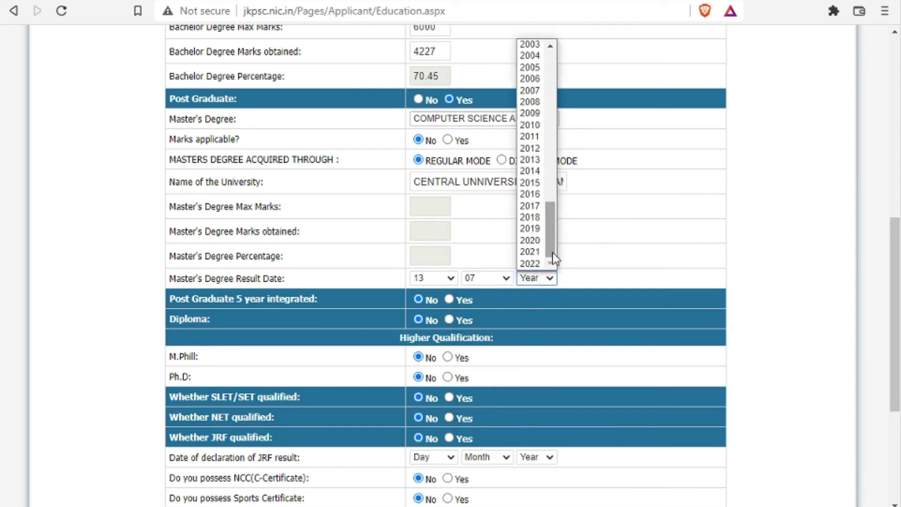
left_click(522, 267)
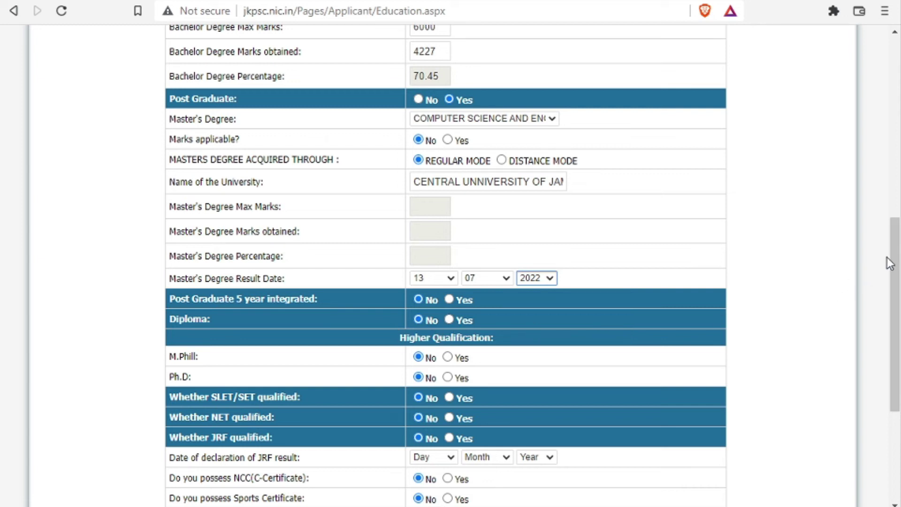
Choose Cricket for sports participation, submit the education details, and go to Contact Details
left_click_drag(892, 249, 894, 329)
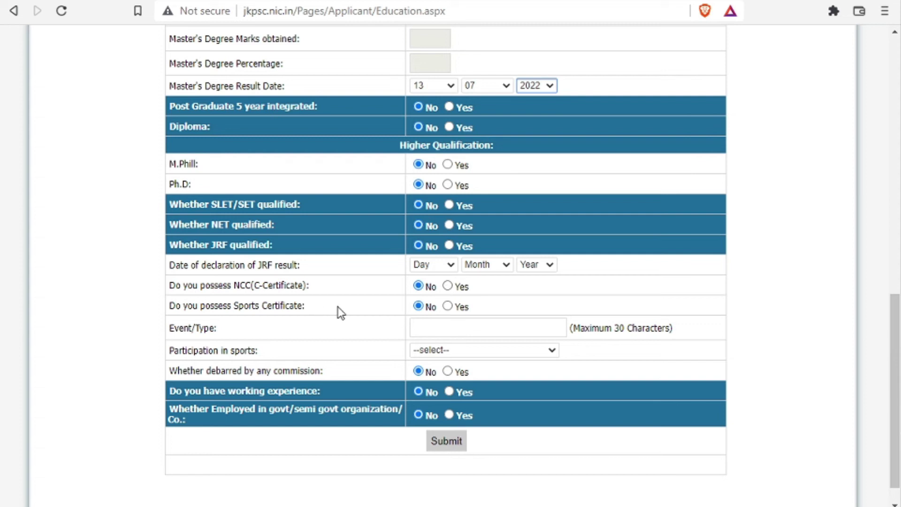
left_click(454, 329)
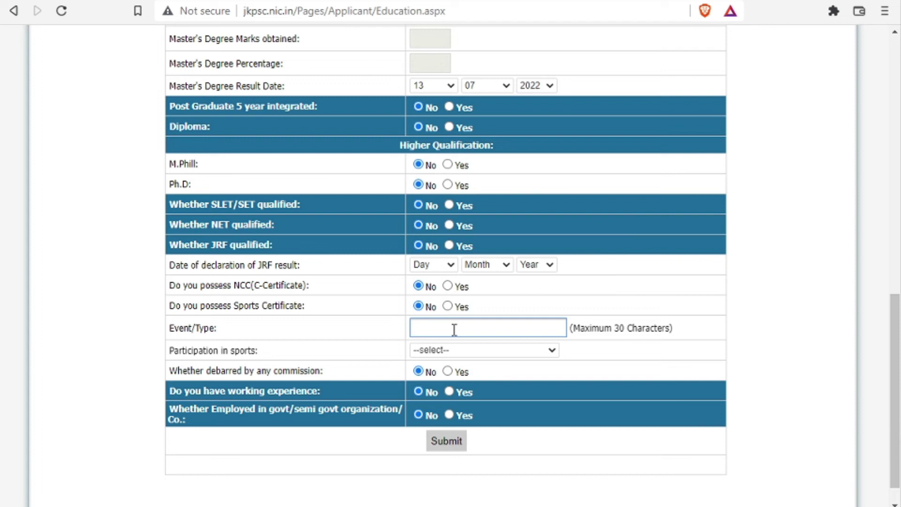
left_click(449, 353)
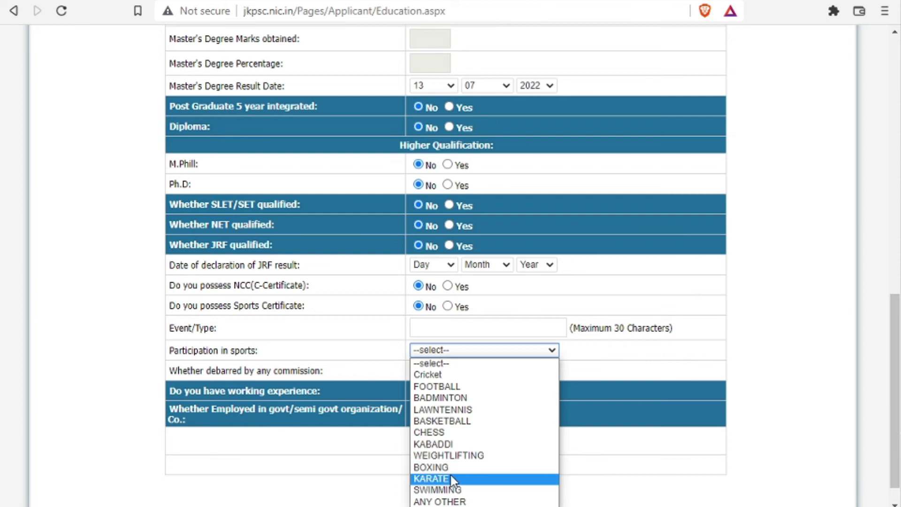
left_click(450, 374)
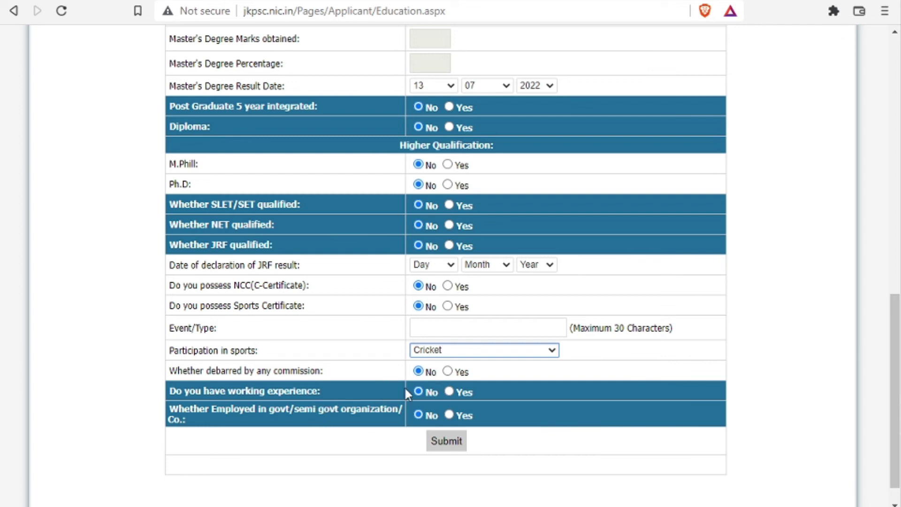
scroll(718, 387, "down", 1)
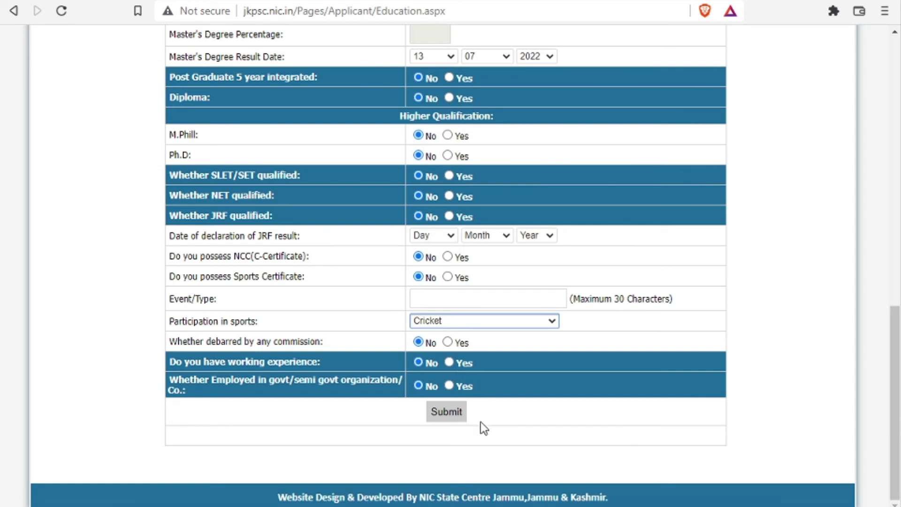
left_click(449, 412)
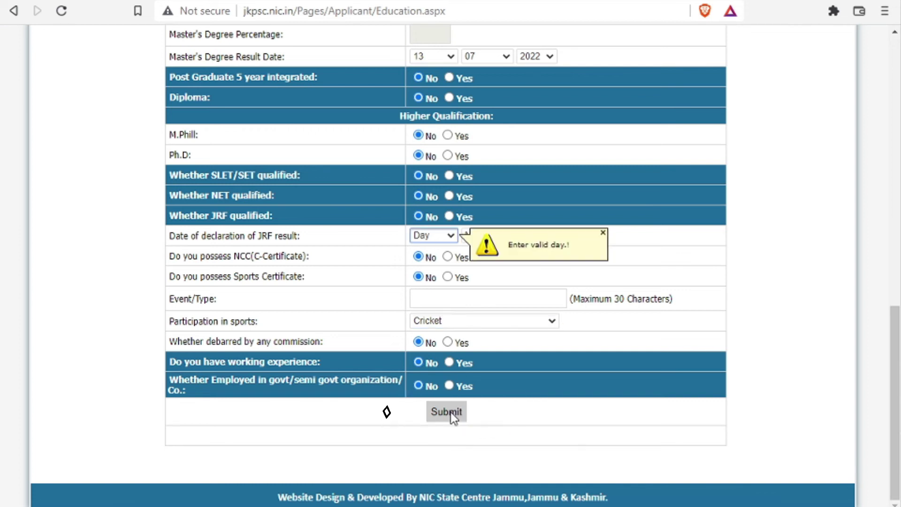
left_click(711, 142)
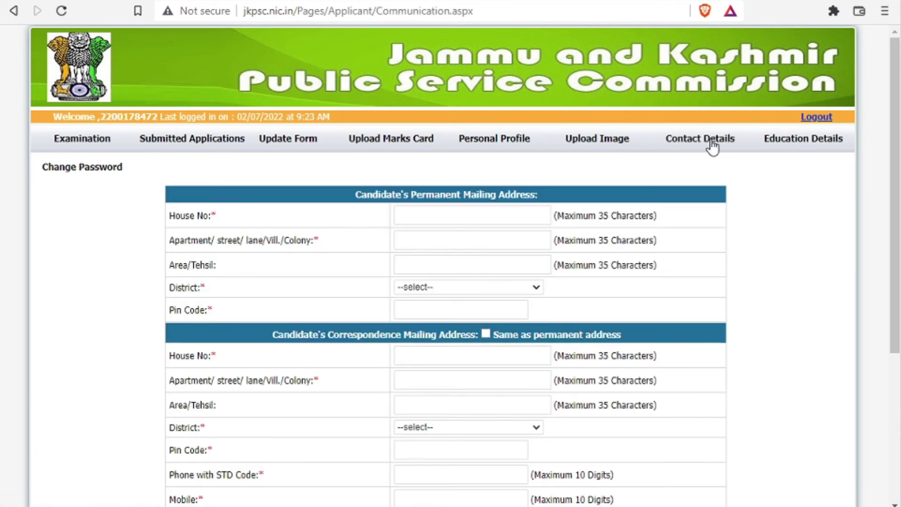
Fill the permanent address from a saved entry, pick its district, and enter area YARIPORA
left_click(432, 212)
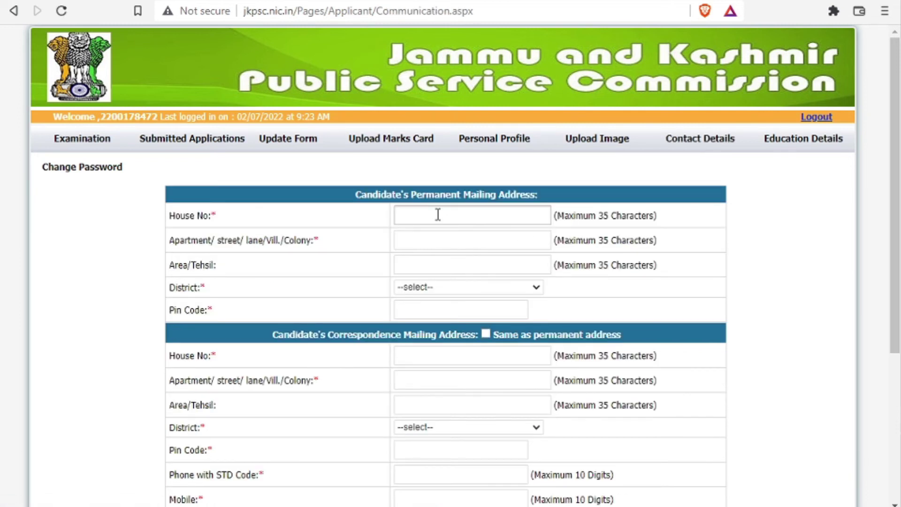
left_click(438, 214)
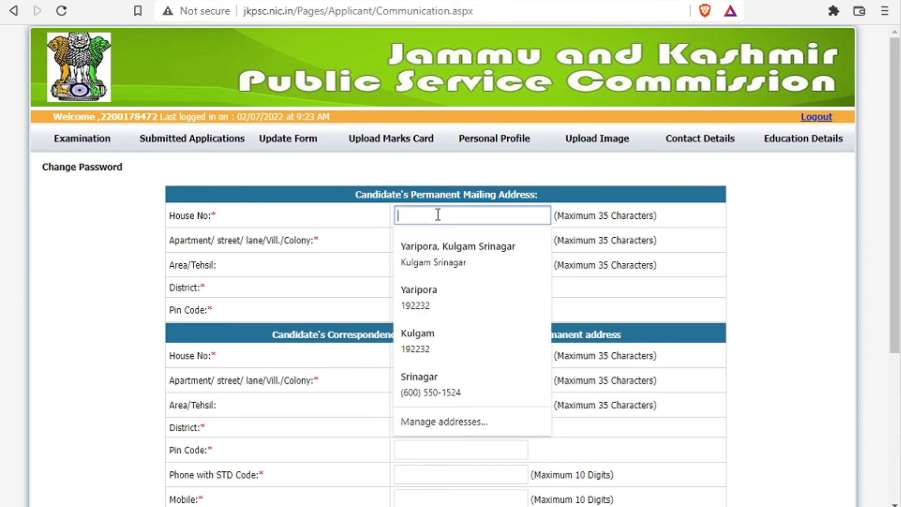
left_click(425, 259)
left_click(421, 263)
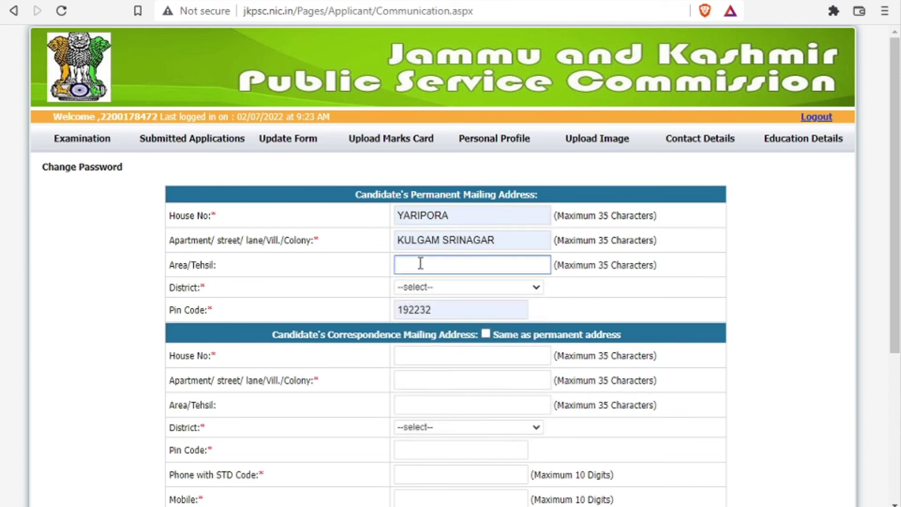
left_click(427, 287)
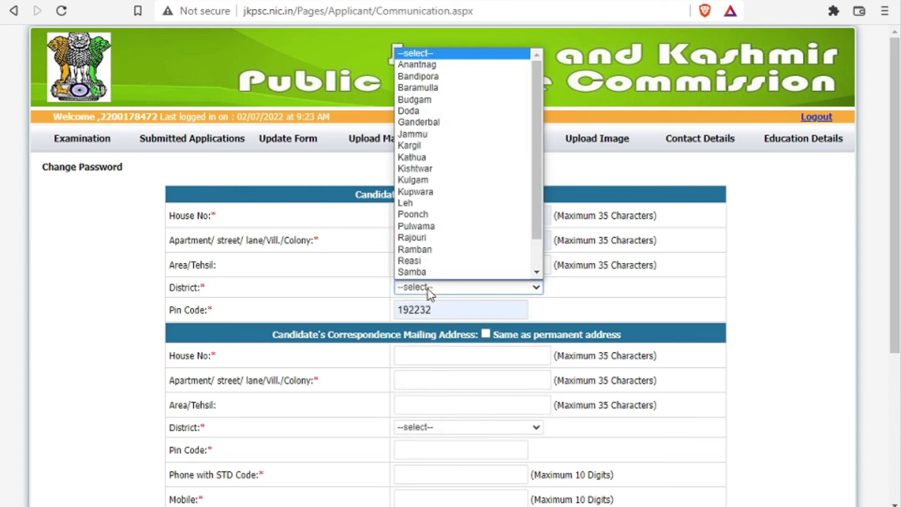
left_click(422, 182)
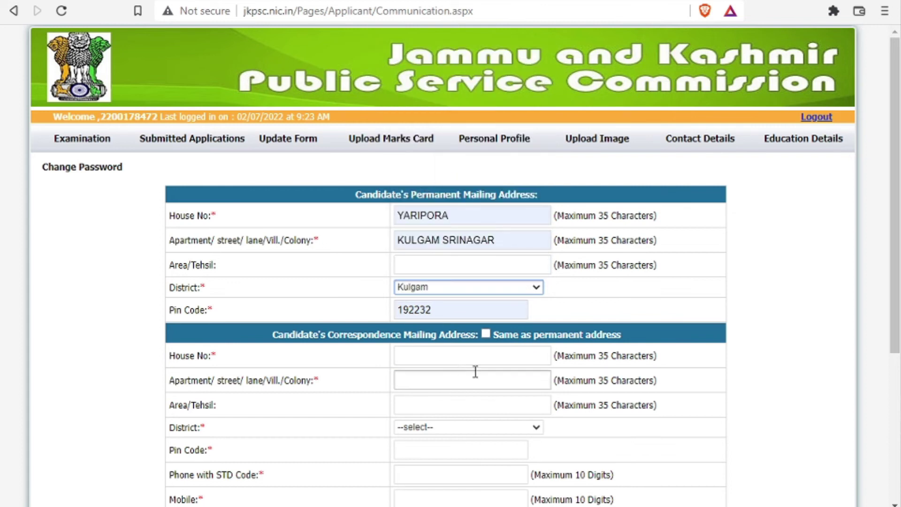
left_click(427, 263)
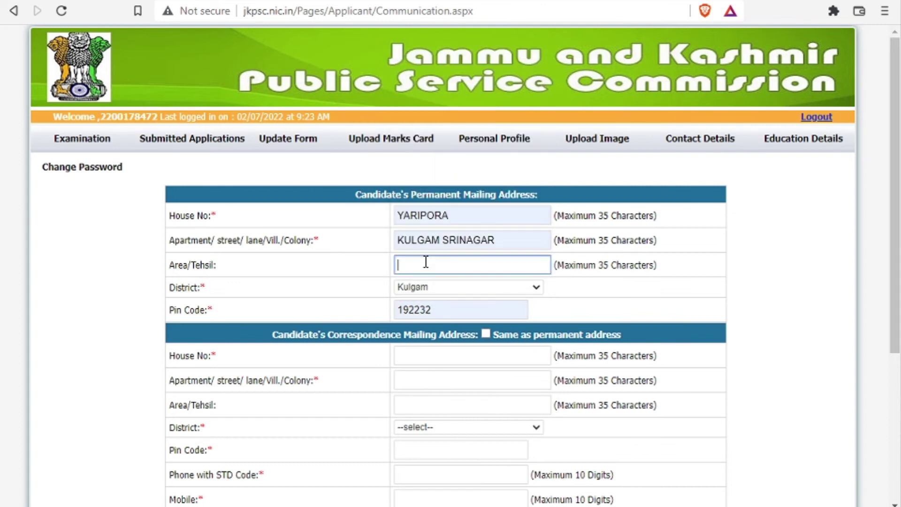
type("YARIPORA")
Copy the permanent address into the correspondence address and check the phone and mobile fields
left_click(485, 334)
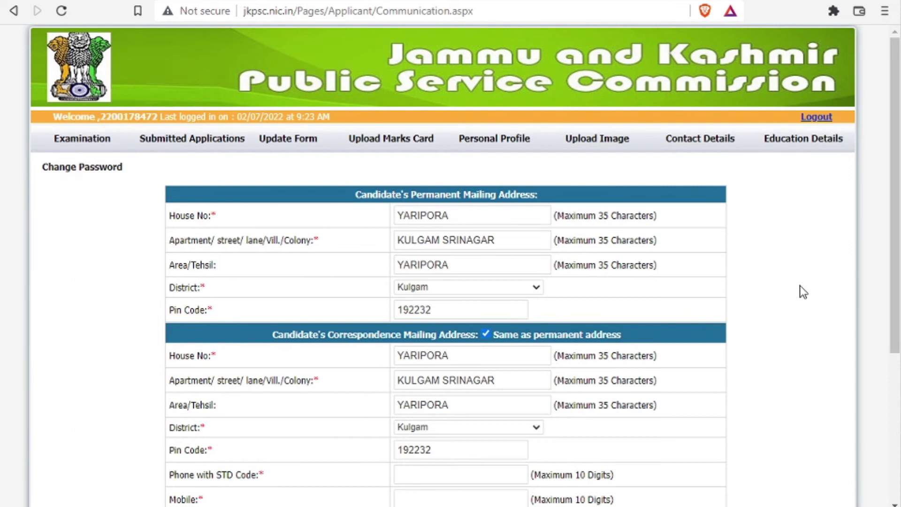
left_click_drag(888, 215, 873, 334)
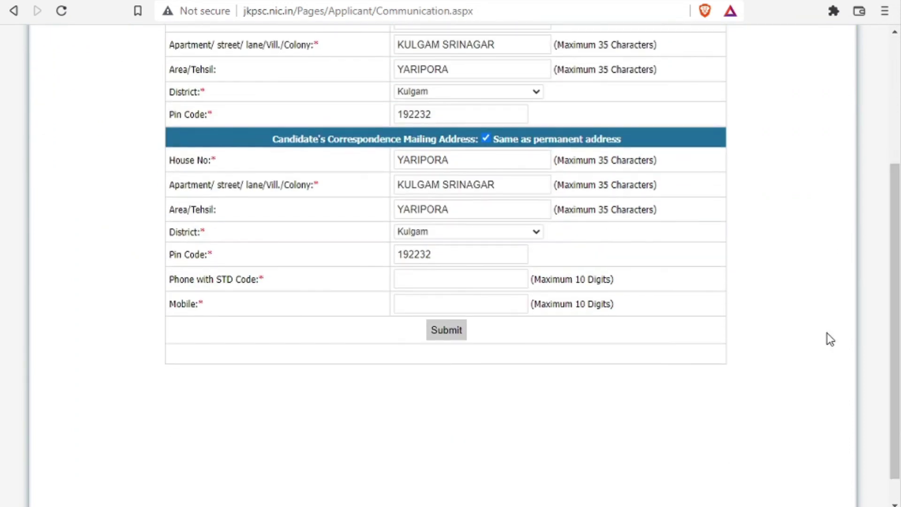
left_click(441, 277)
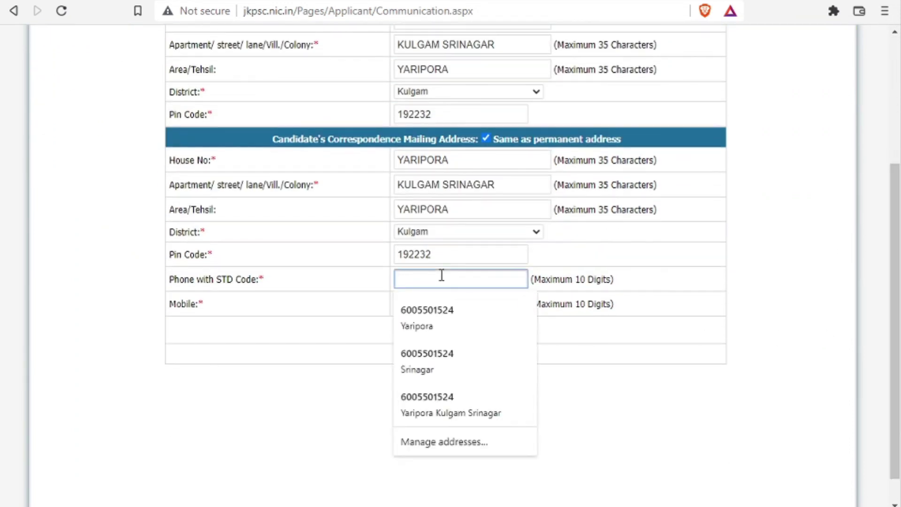
left_click(356, 332)
left_click(413, 304)
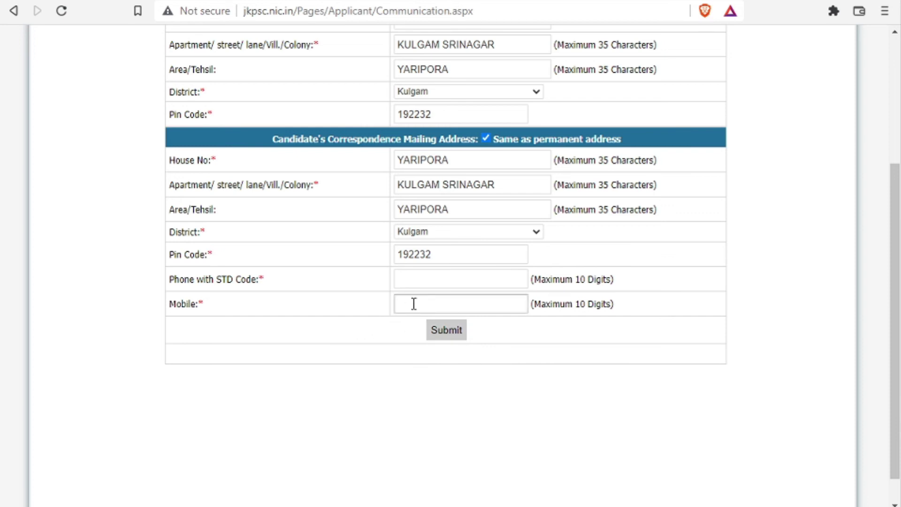
left_click(435, 305)
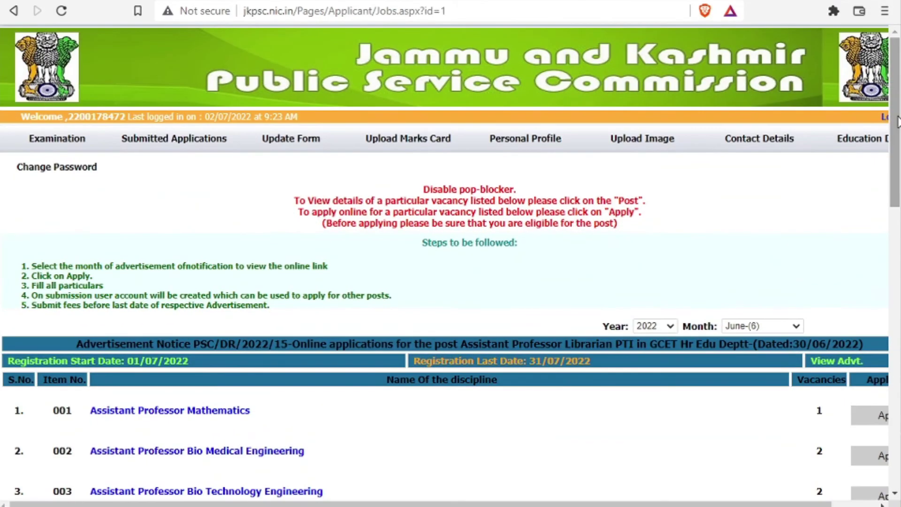
scroll(898, 190, "down", 3)
scroll(897, 190, "down", 6)
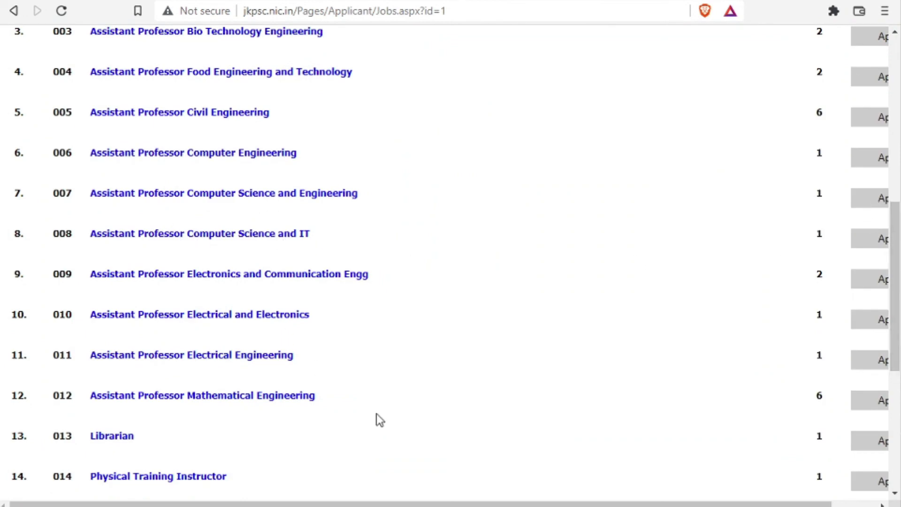
Apply for post 007 and confirm the application instructions have been read
left_click_drag(436, 504, 478, 503)
left_click_drag(541, 503, 545, 502)
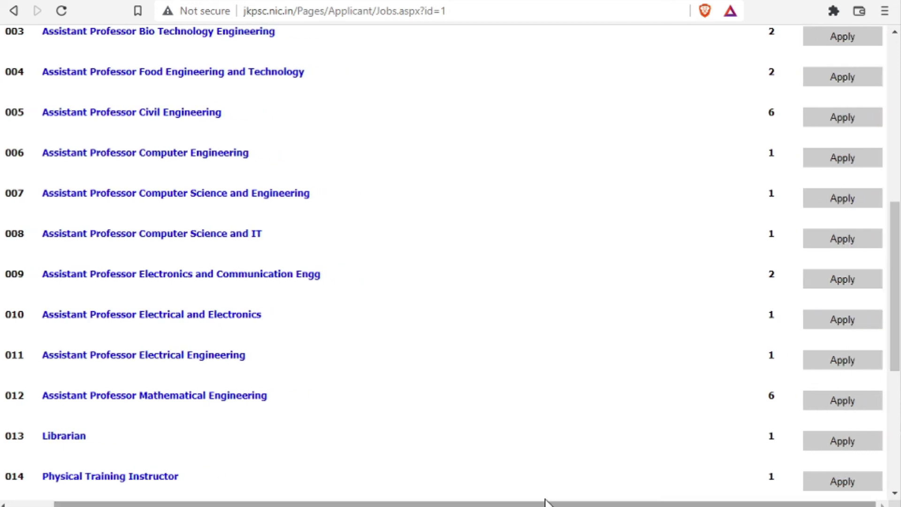
left_click(854, 202)
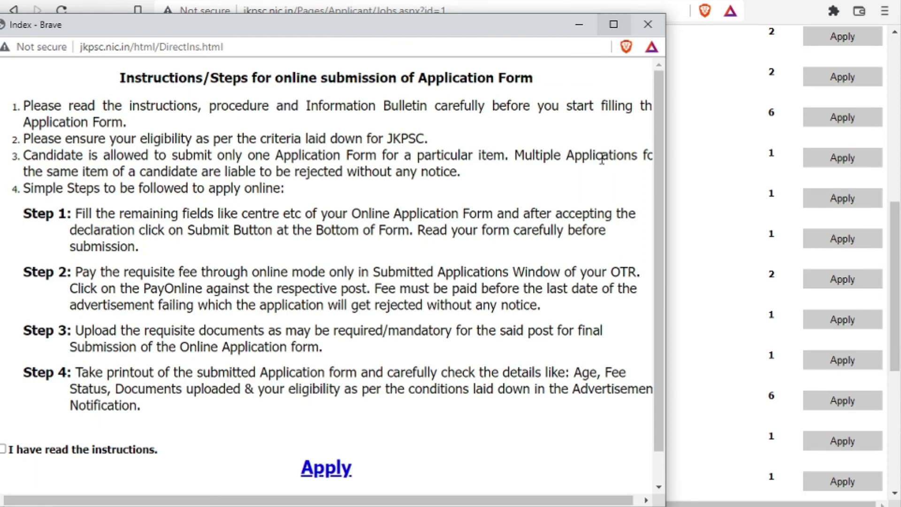
scroll(656, 169, "down", 2)
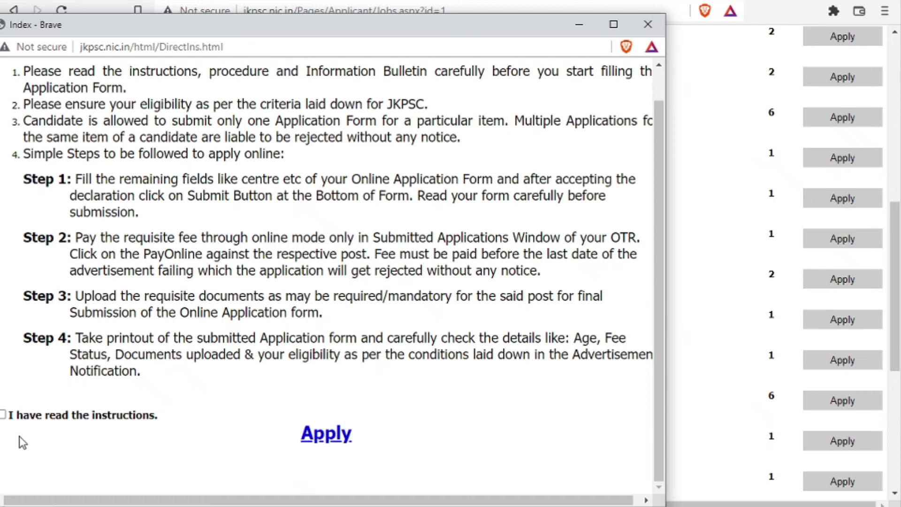
left_click(3, 415)
Open the application form for the post and choose Srinagar as the exam centre
left_click(326, 434)
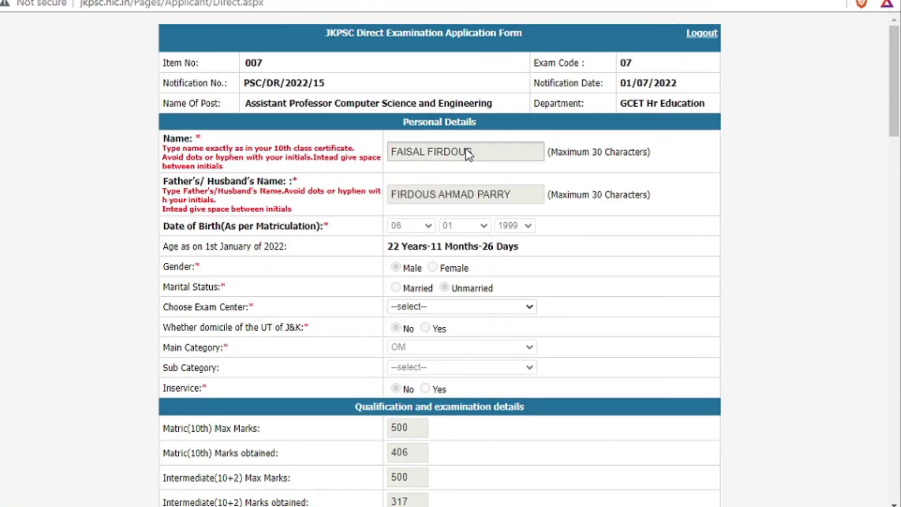
left_click(480, 312)
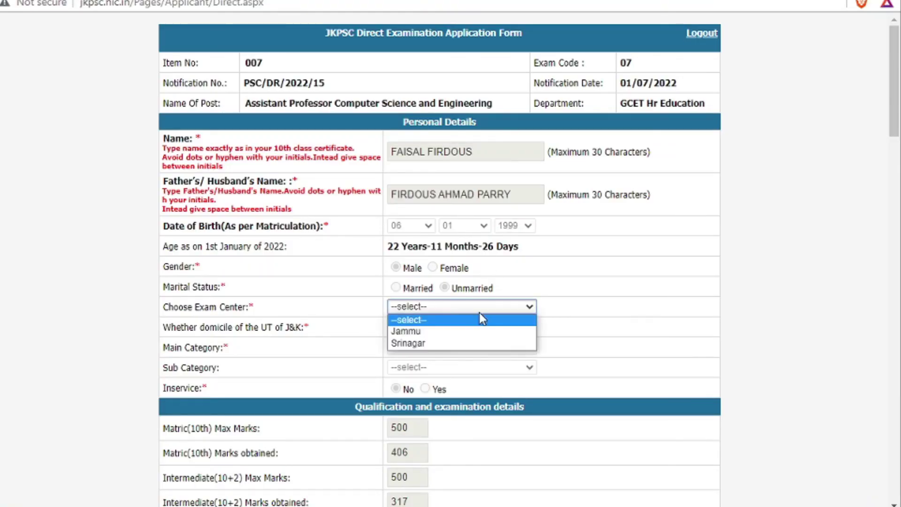
left_click(466, 343)
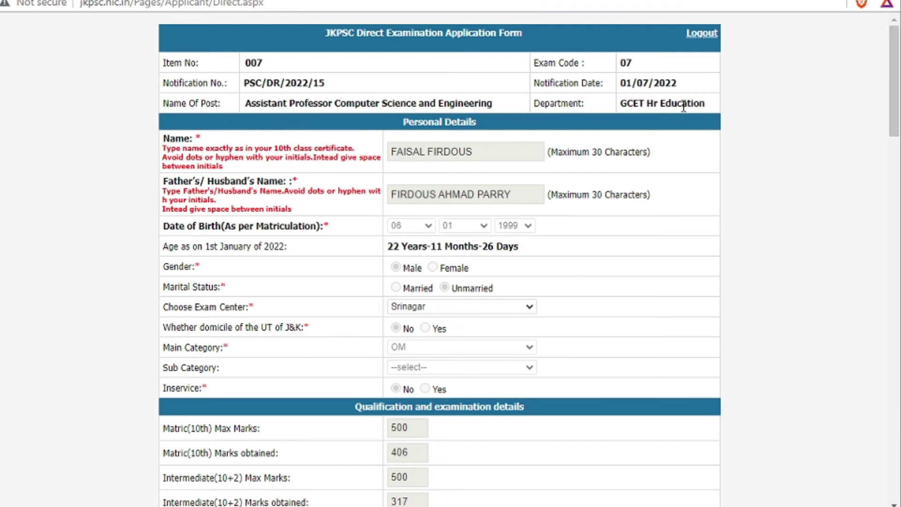
Accept the declaration, enter the captcha verification code and submit the form for review
left_click_drag(893, 41, 894, 407)
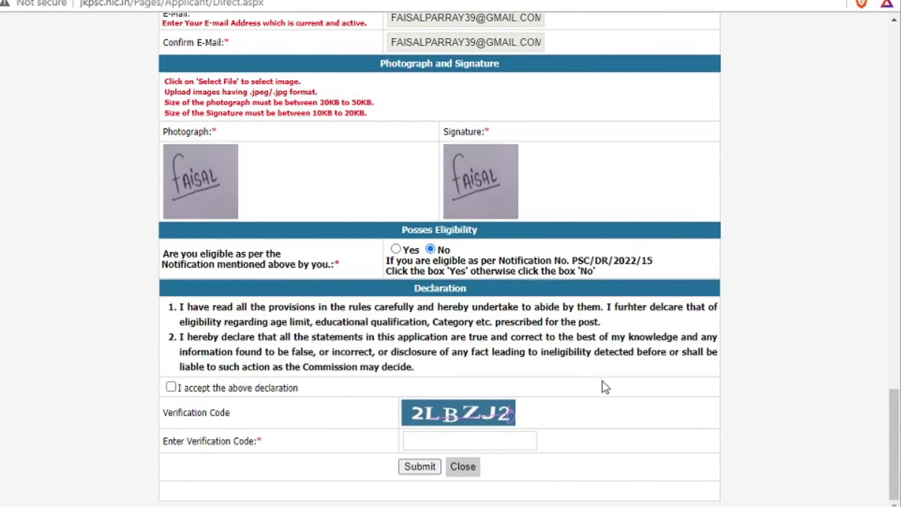
left_click(171, 388)
left_click(433, 444)
type("2L")
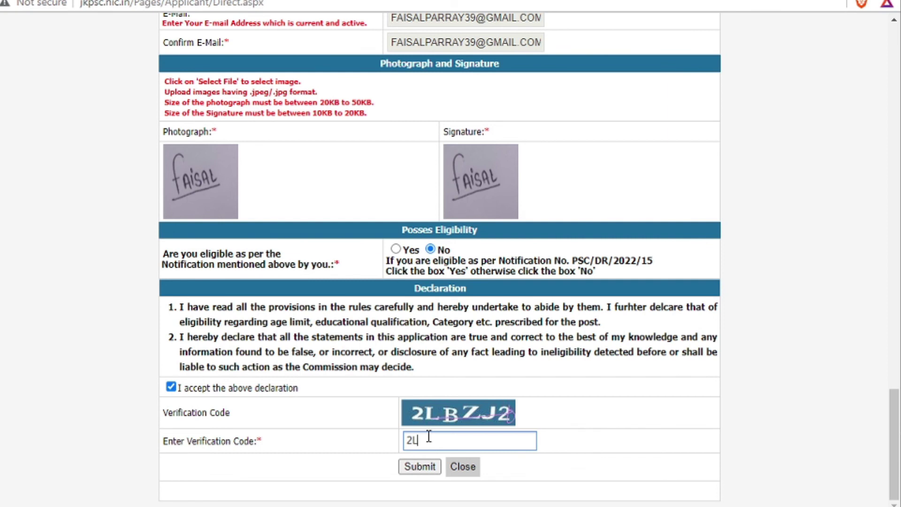
type("BZJ2")
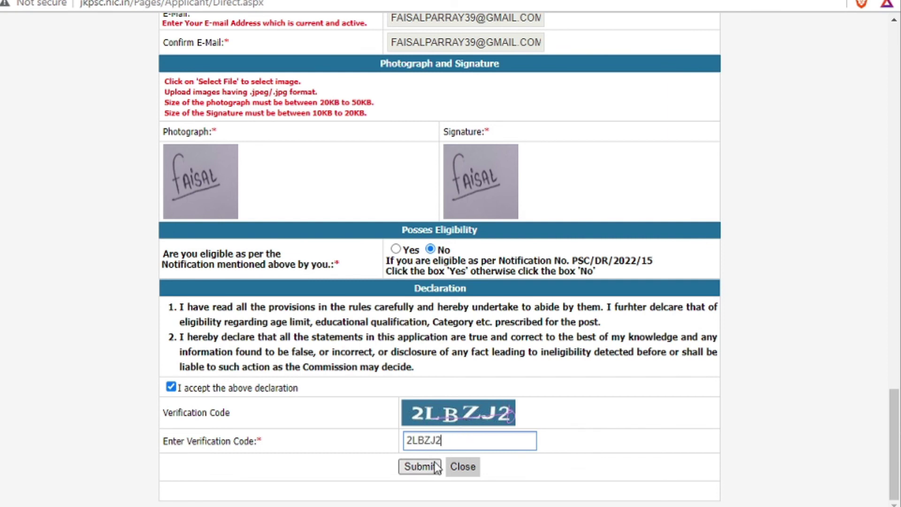
left_click(429, 467)
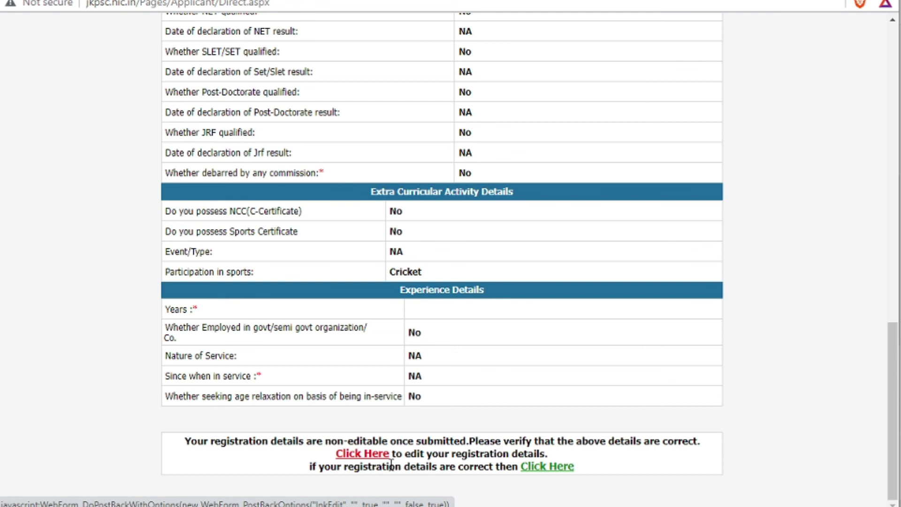
Confirm the reviewed details are correct and acknowledge the registration success message
left_click(547, 468)
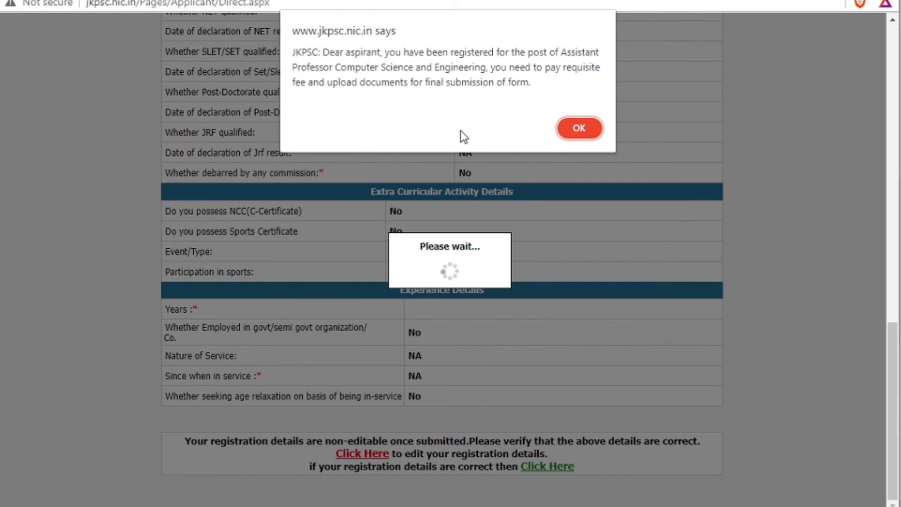
left_click(580, 128)
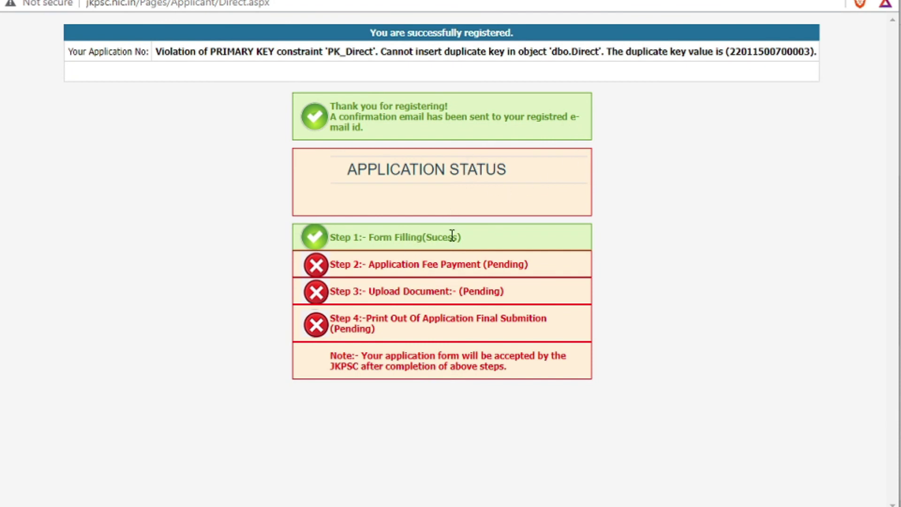
Go to 'Step 3: Upload Document' and reload the Upload Marks Card page
left_click(425, 290)
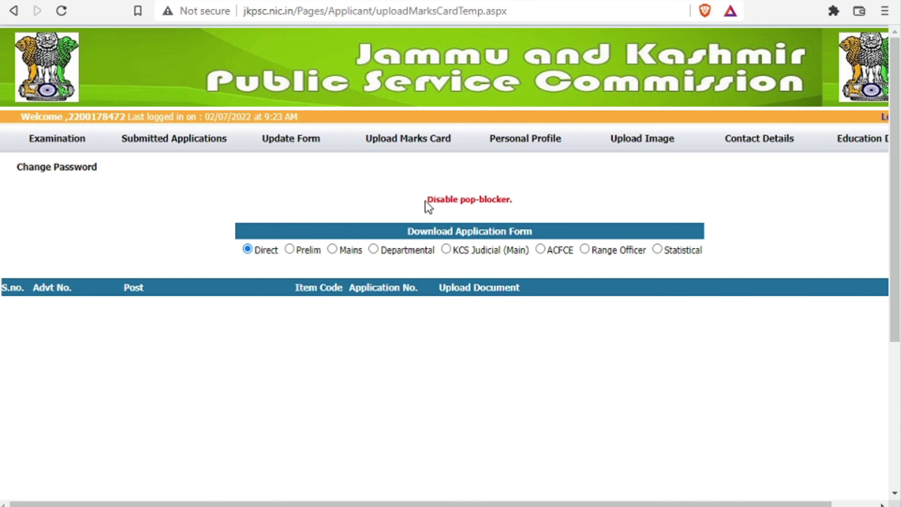
left_click_drag(427, 199, 515, 209)
left_click(534, 205)
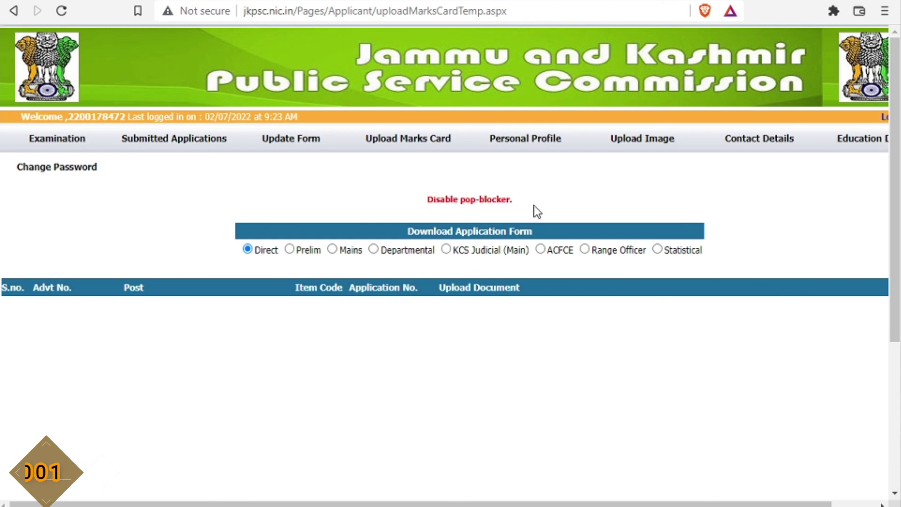
left_click(69, 13)
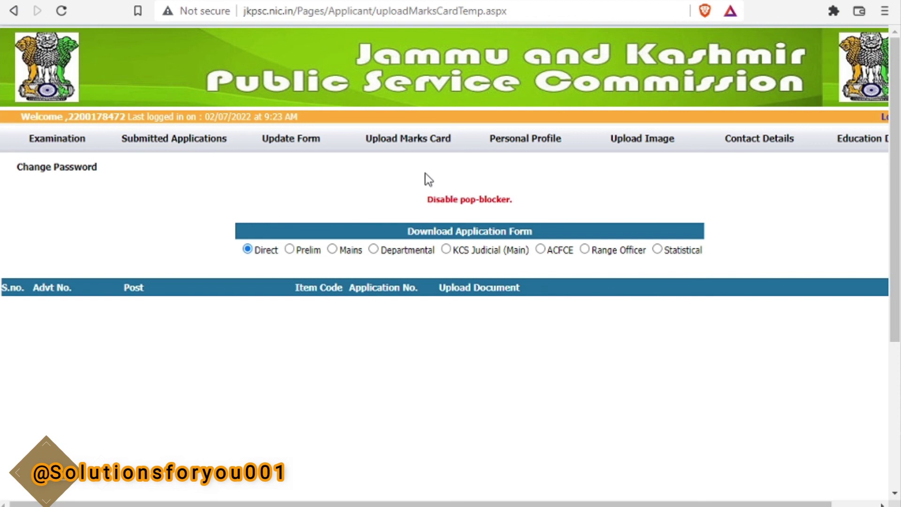
left_click(511, 144)
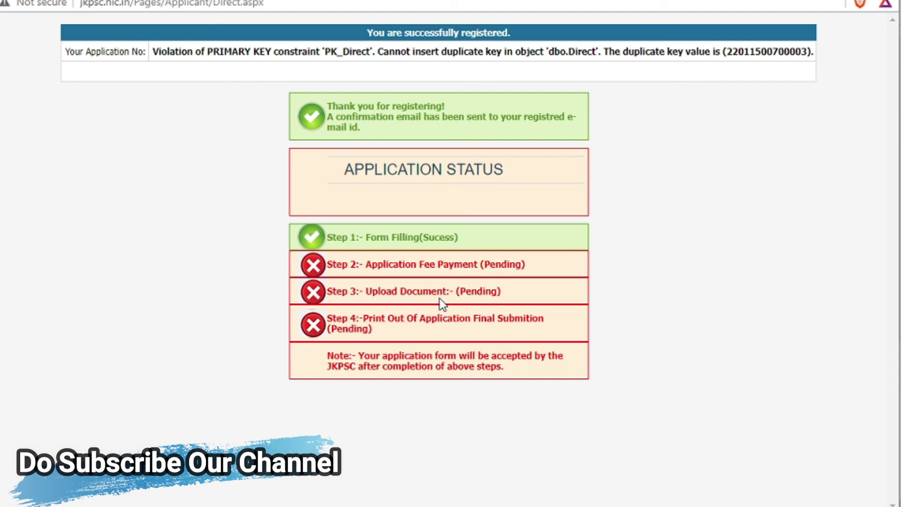
left_click(418, 331)
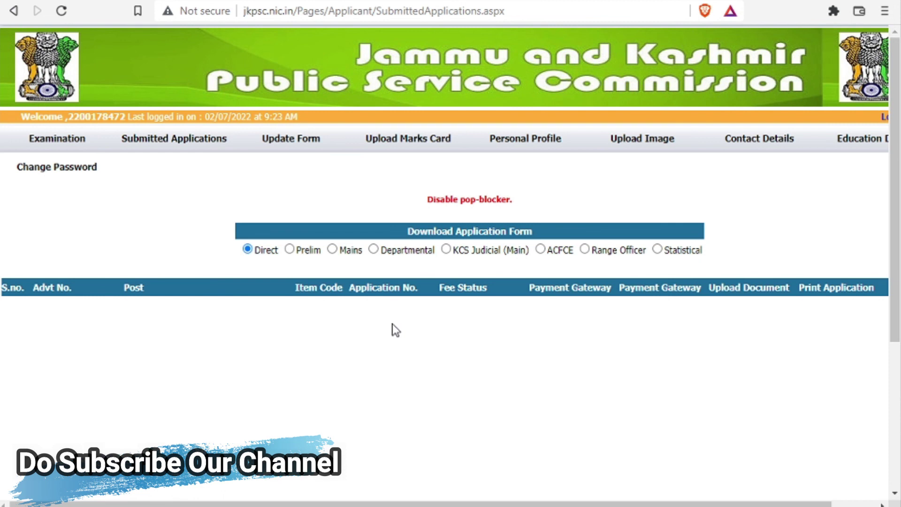
left_click(406, 149)
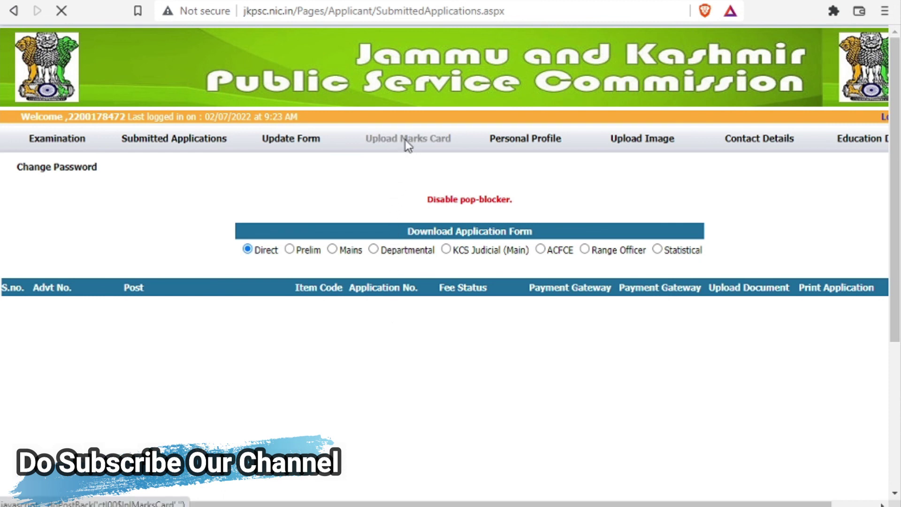